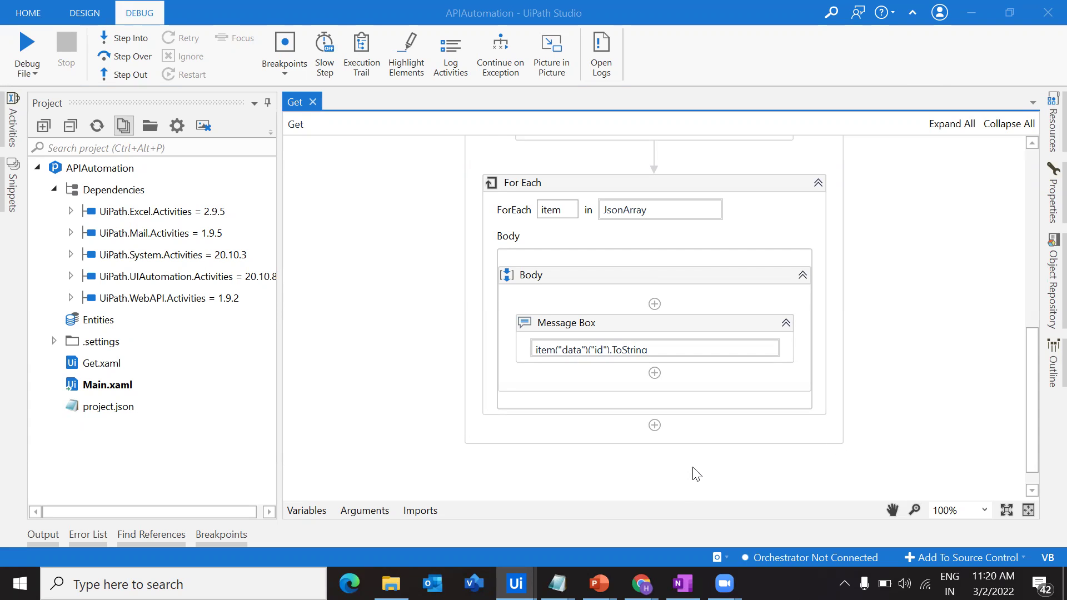
- Switch to the DemoGitCommitProject repository page in Chrome and highlight its HTTPS clone URL
click(641, 583)
click(682, 512)
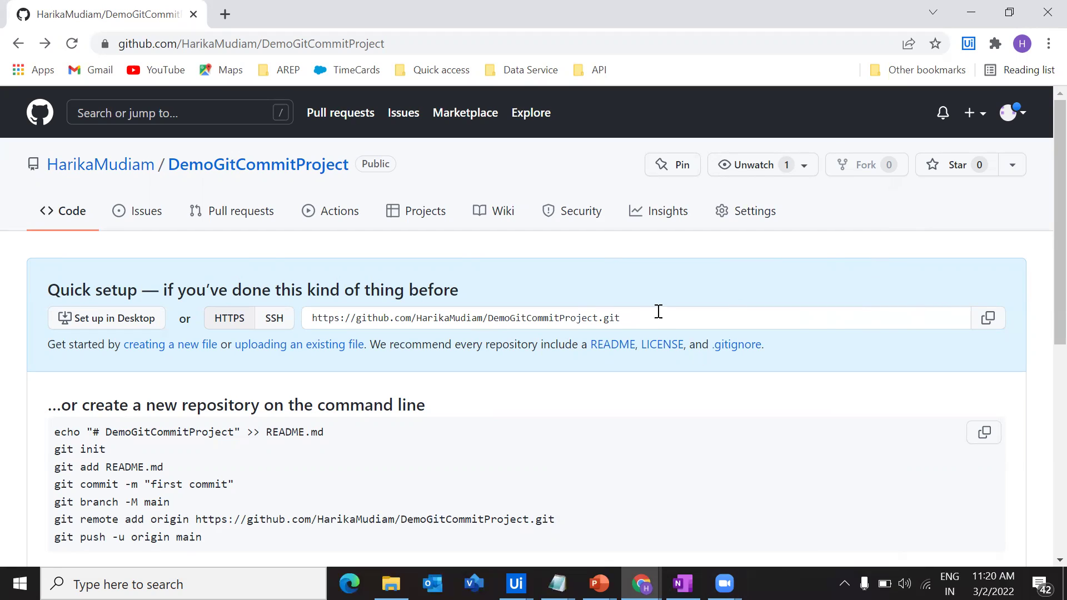
click(639, 316)
mouse_move(639, 315)
mouse_down()
mouse_move(356, 309)
mouse_move(294, 317)
mouse_up()
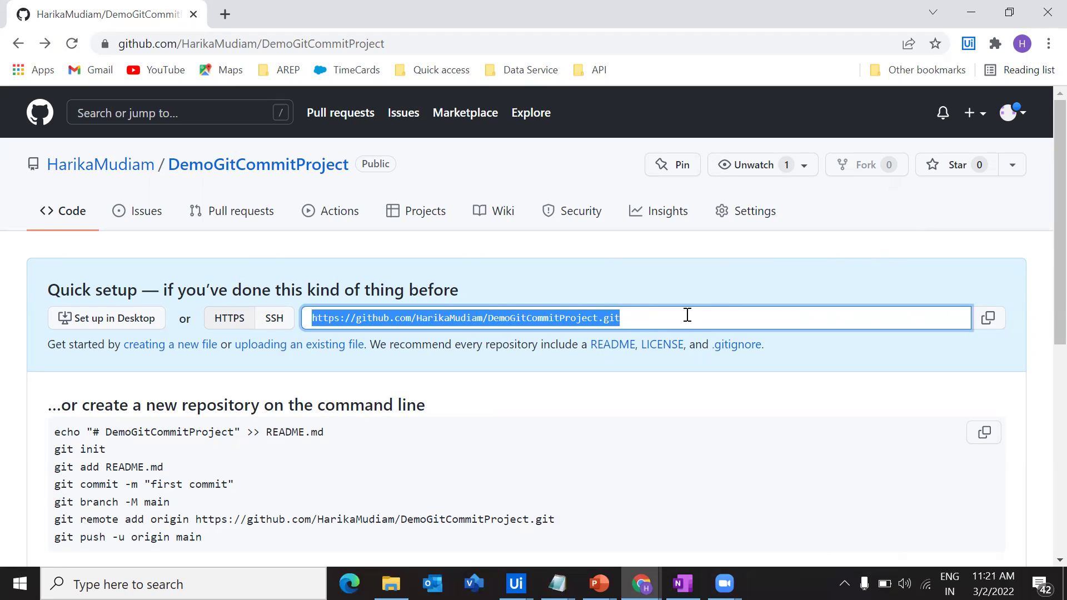
click(711, 315)
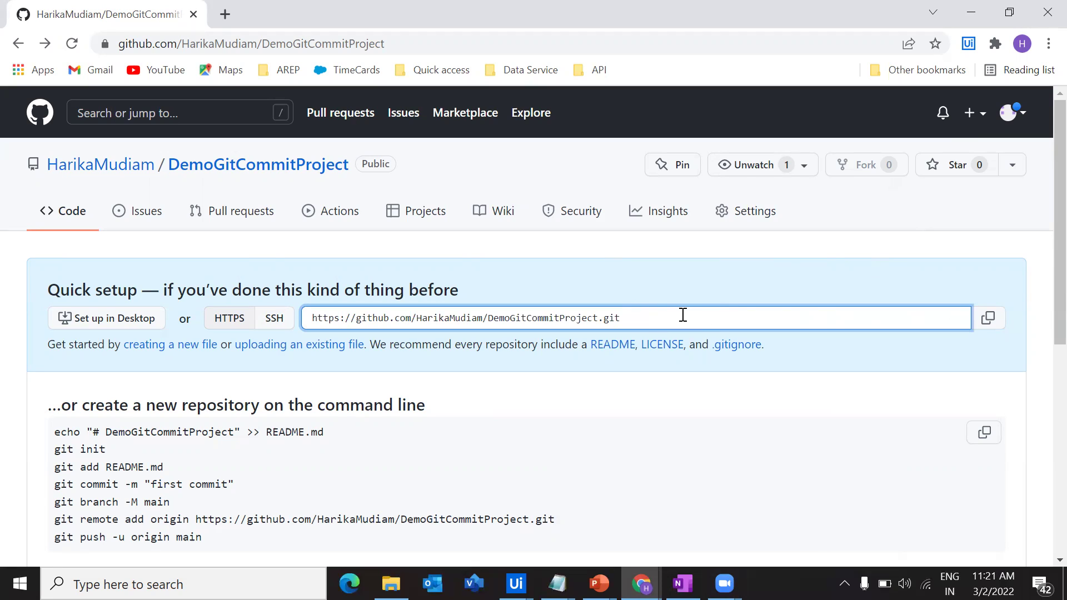
- Open GitHub's new repository form, review its name, visibility and initialization options, and return to the DemoGitCommitProject page
click(970, 113)
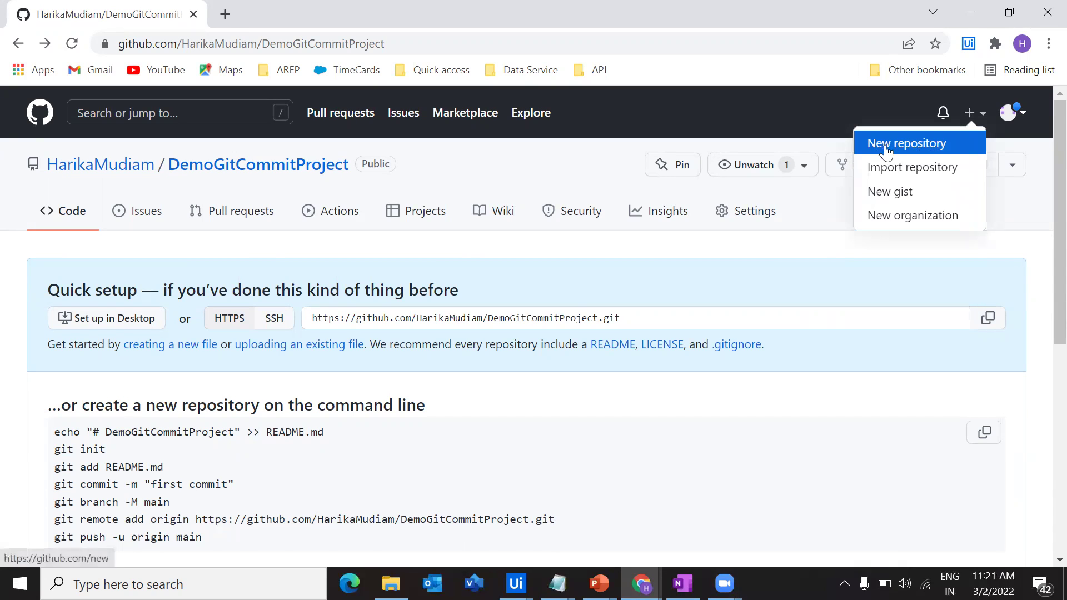
click(926, 143)
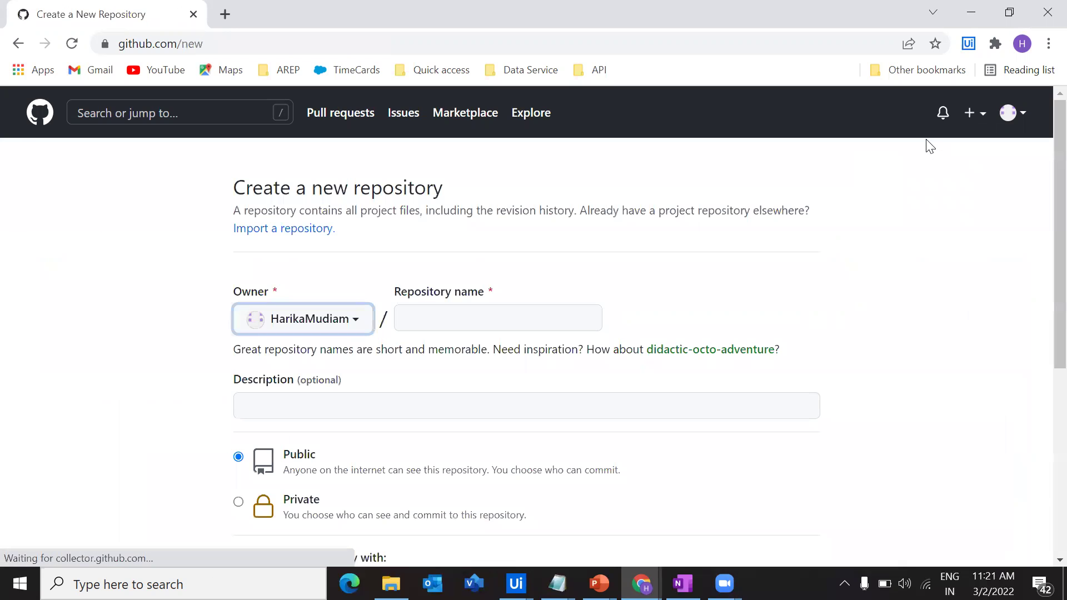
click(476, 320)
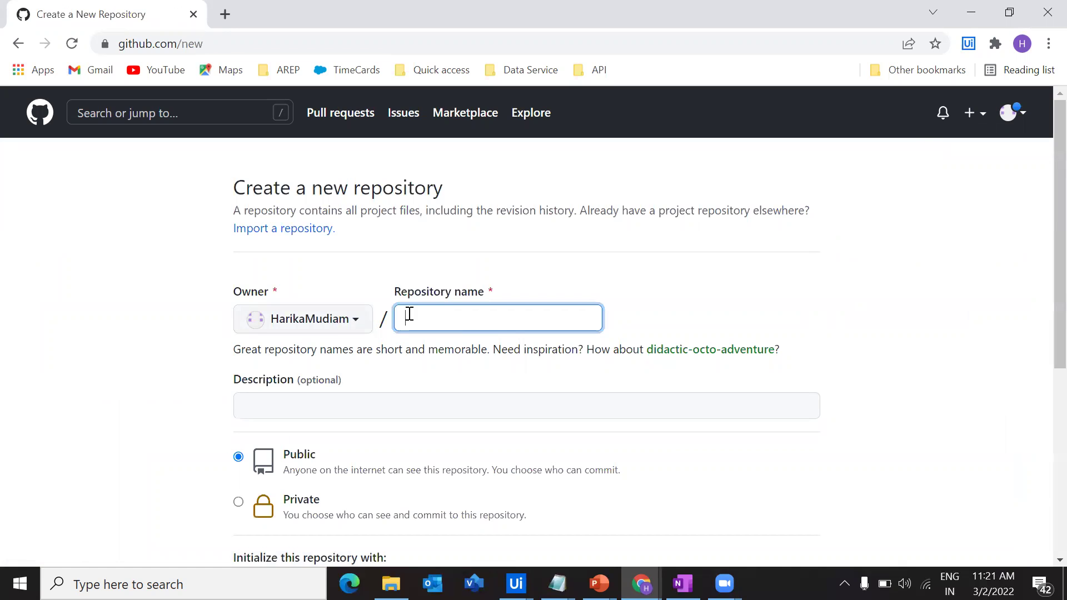
drag(484, 292, 383, 290)
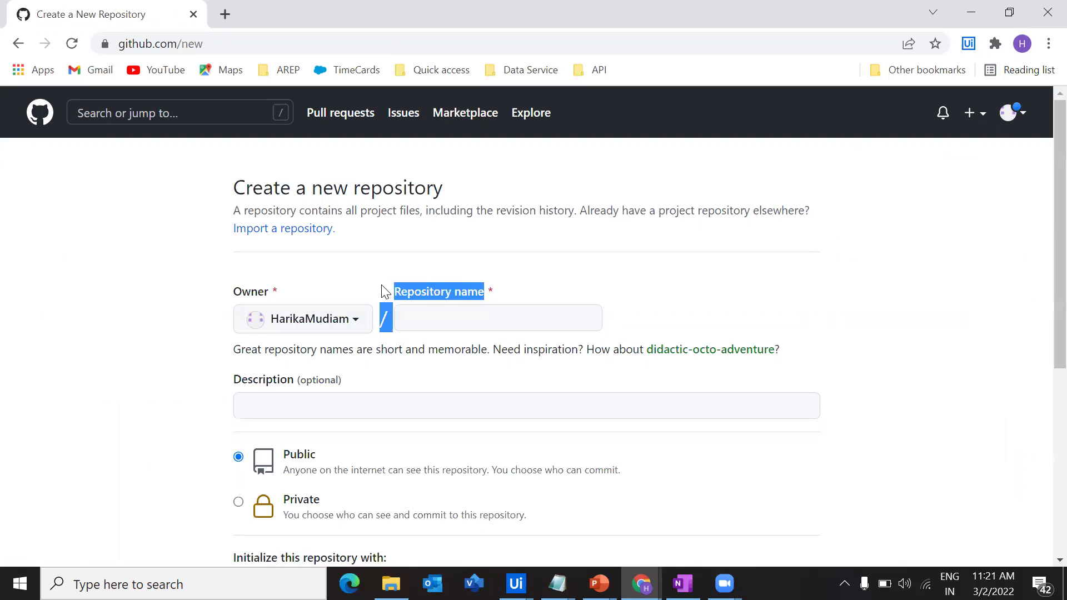
click(456, 311)
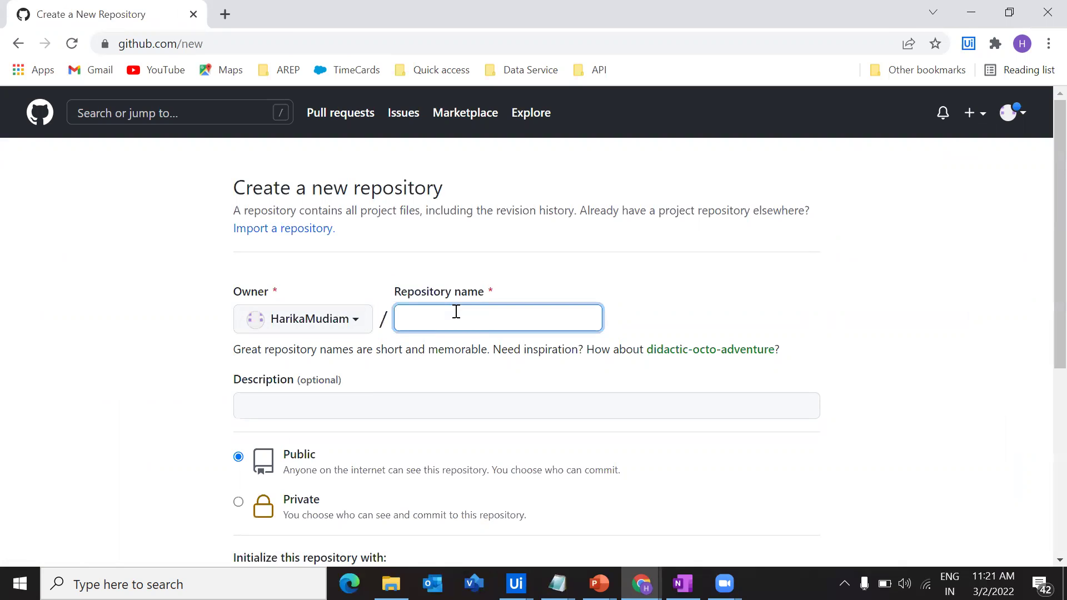
scroll(411, 419, down, 1)
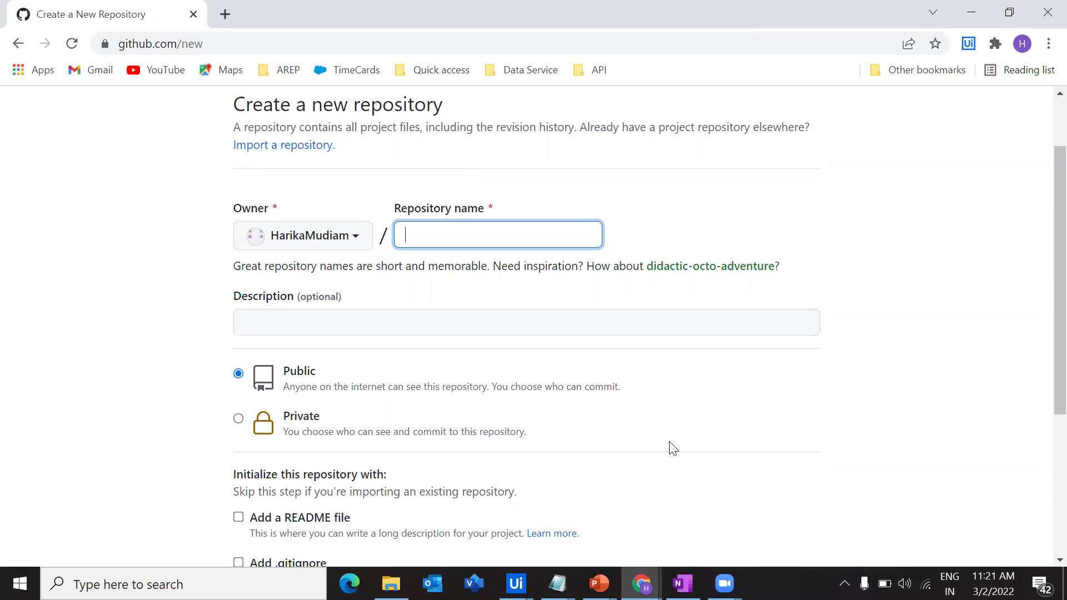
scroll(672, 448, down, 4)
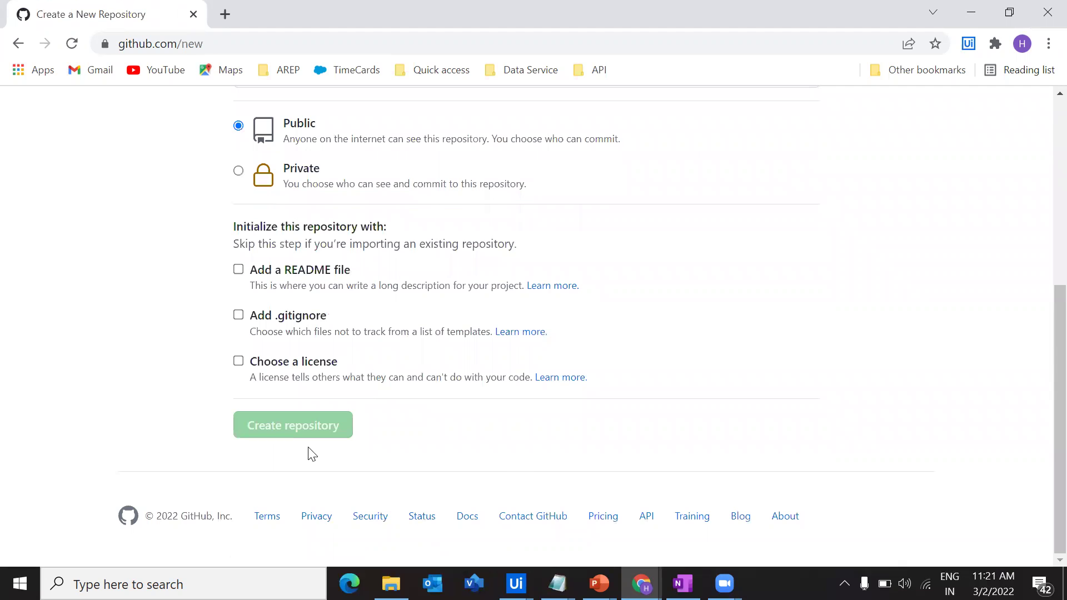
scroll(813, 389, up, 6)
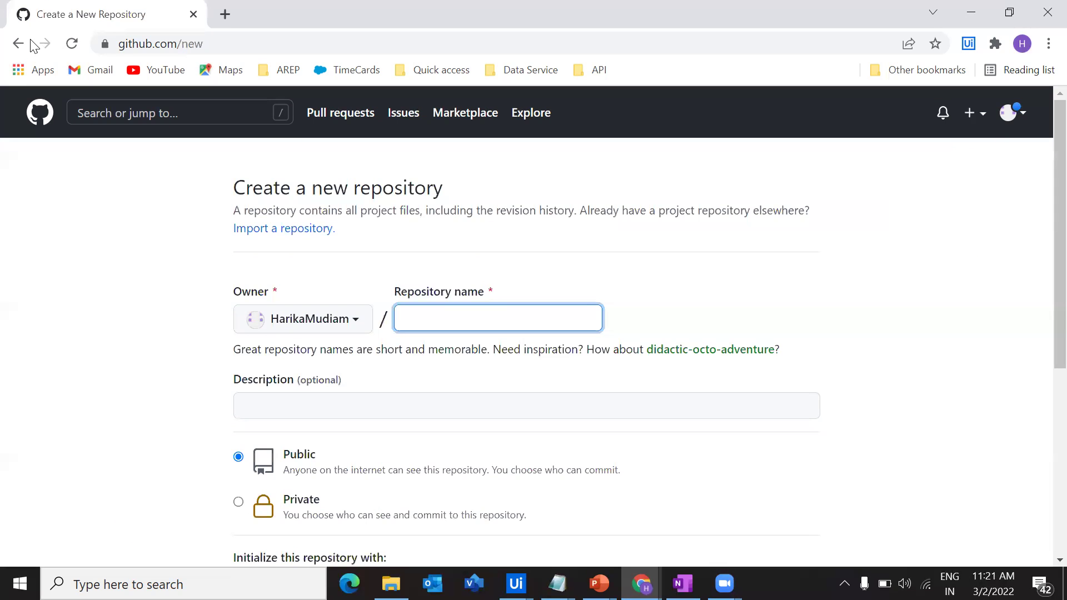
click(19, 44)
- Copy the HTTPS clone URL of the DemoGitCommitProject repository
drag(313, 318, 656, 317)
click(655, 314)
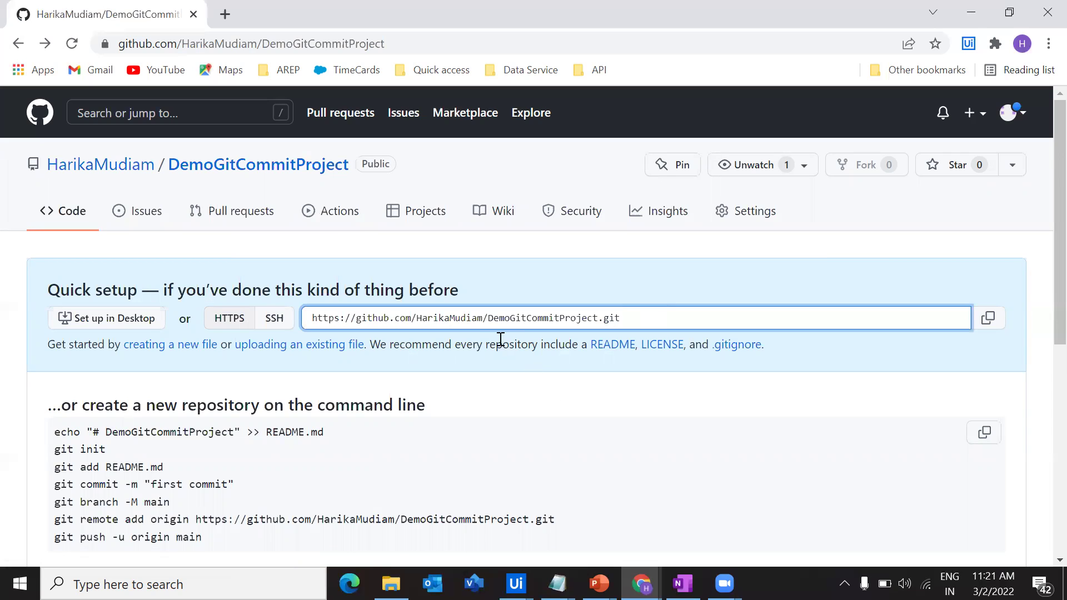
drag(488, 317, 599, 317)
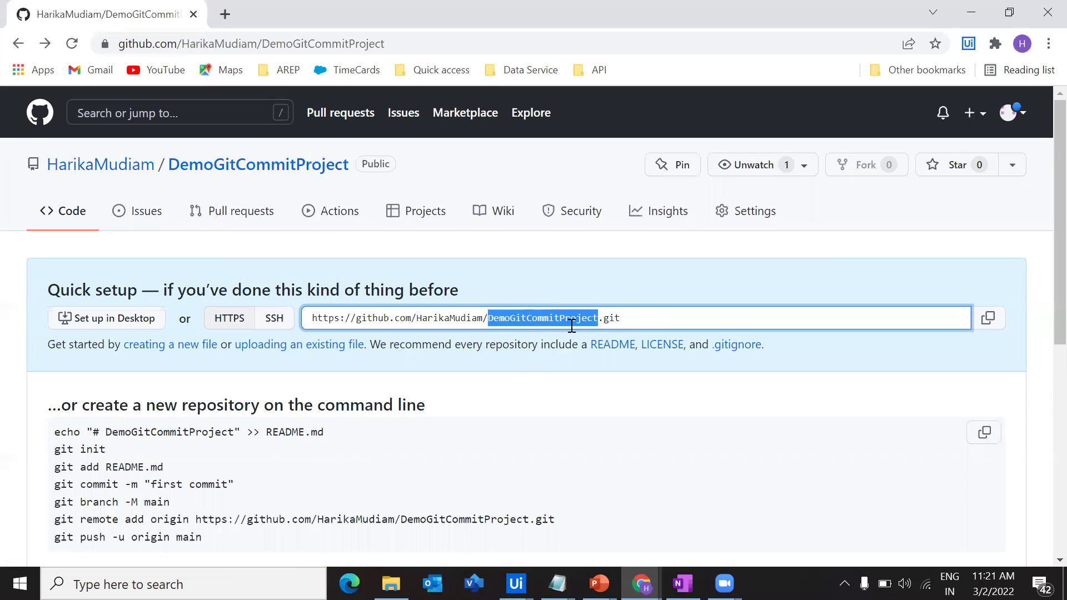
click(654, 317)
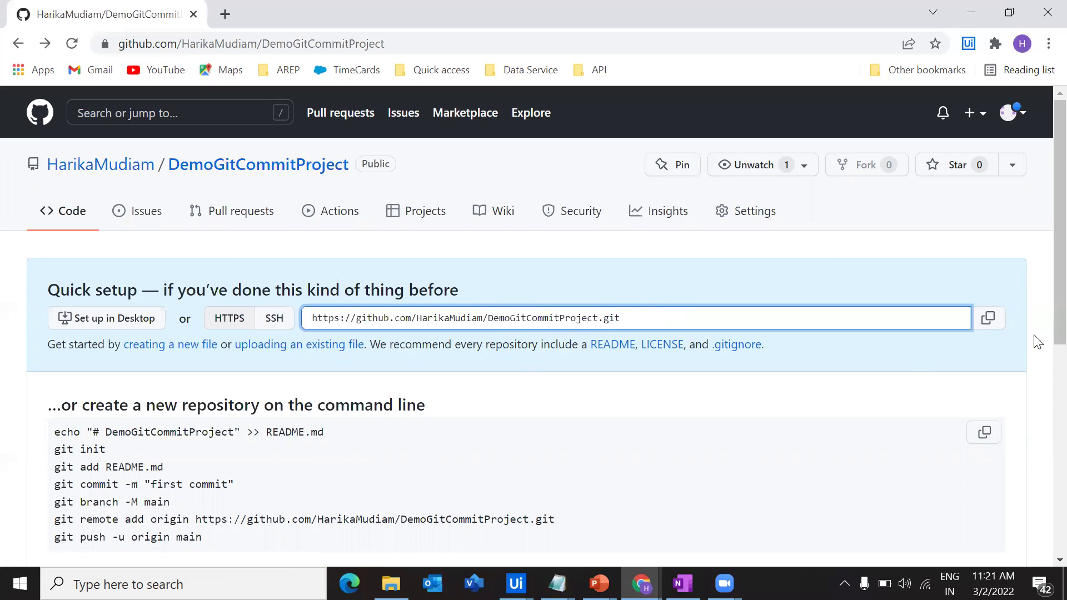
click(988, 322)
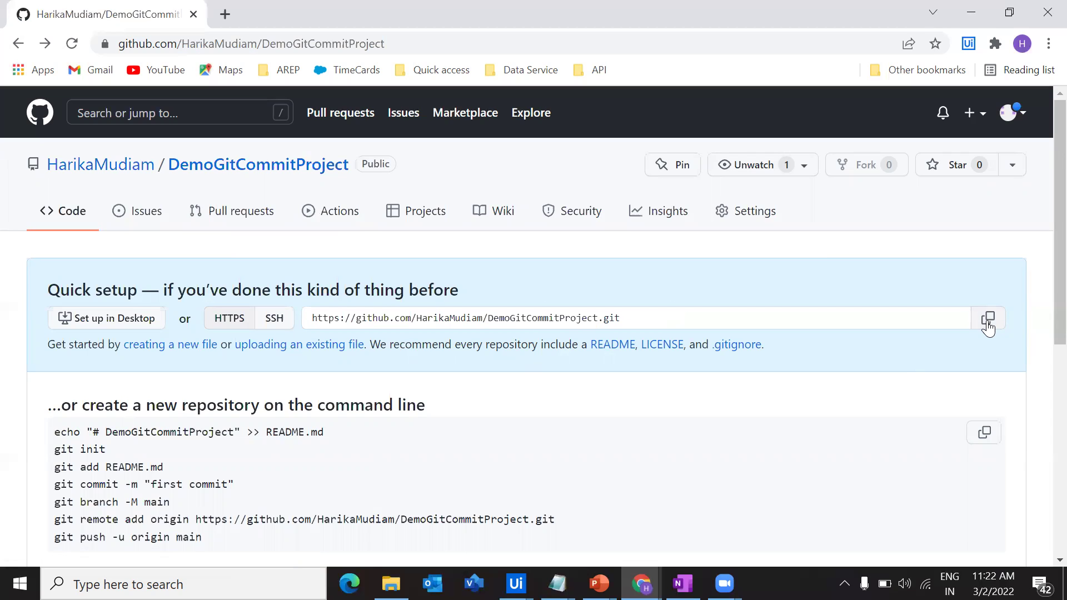
click(988, 328)
- Switch to the APIAutomation project in UiPath Studio and start GIT Init for it
key(alt+Tab)
mouse_move(515, 584)
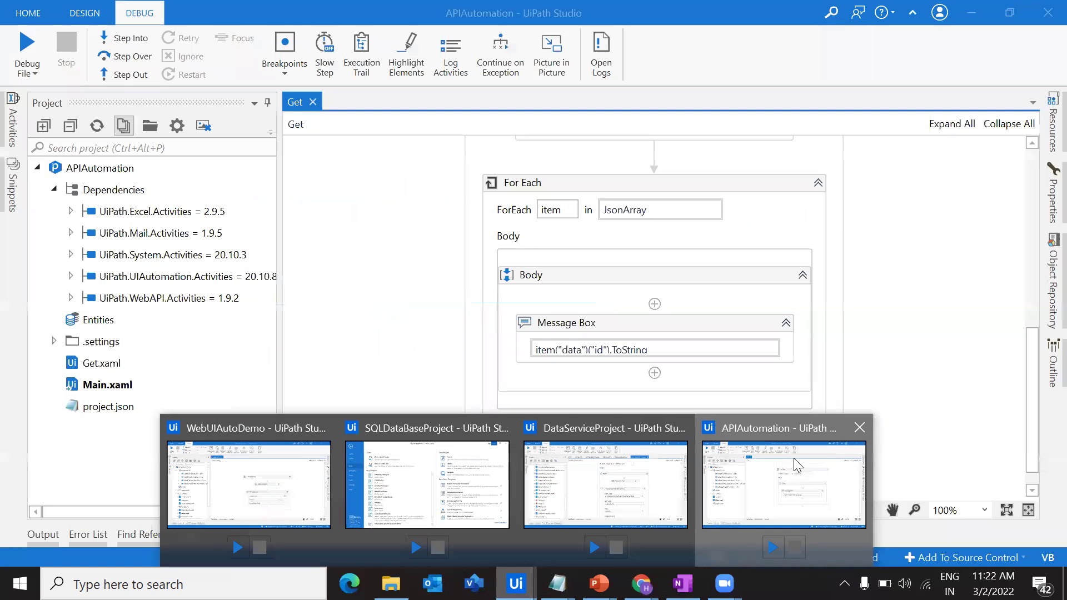
click(793, 457)
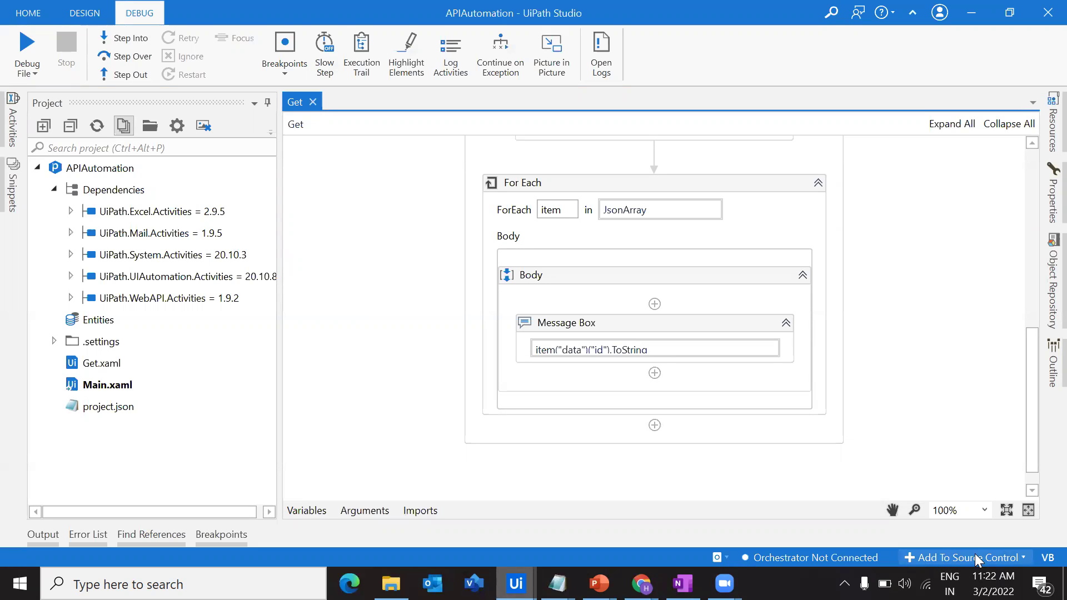
click(990, 561)
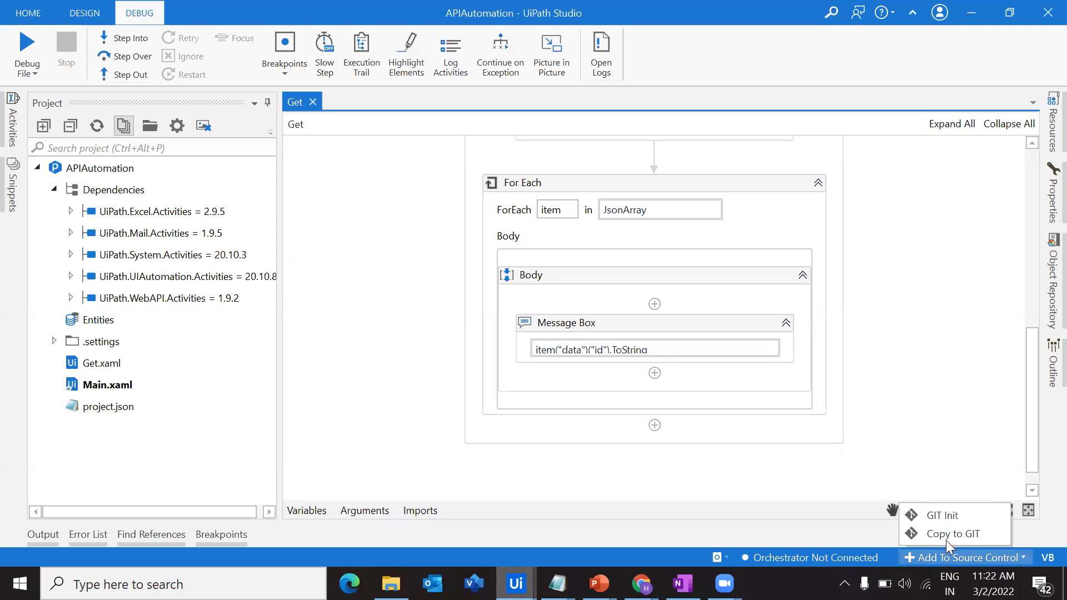
click(978, 517)
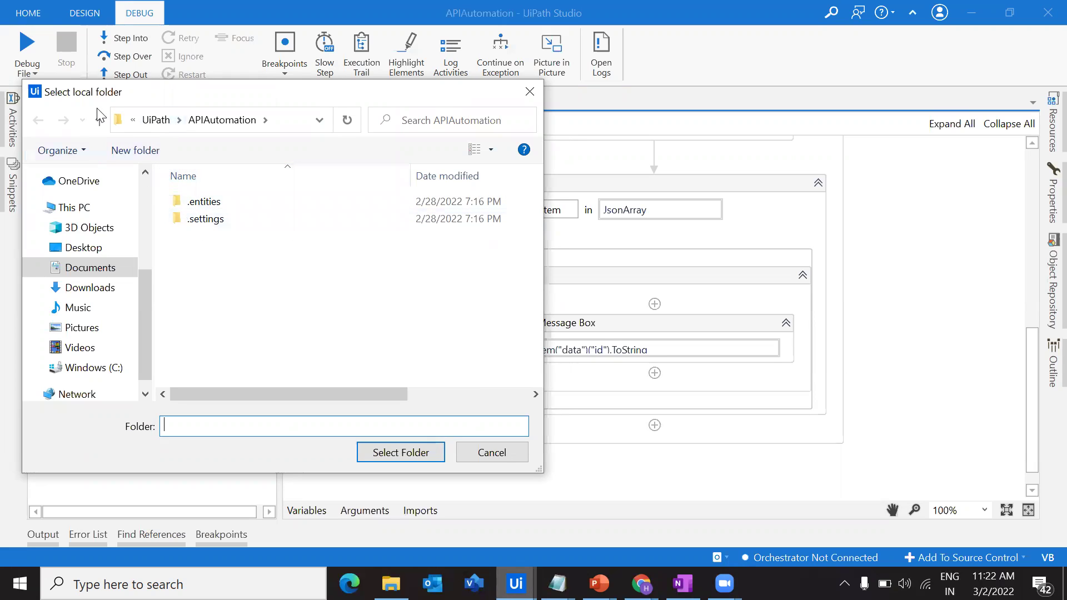
- Try to use the BlankProcess folder inside UiPath as the local Git folder
click(151, 120)
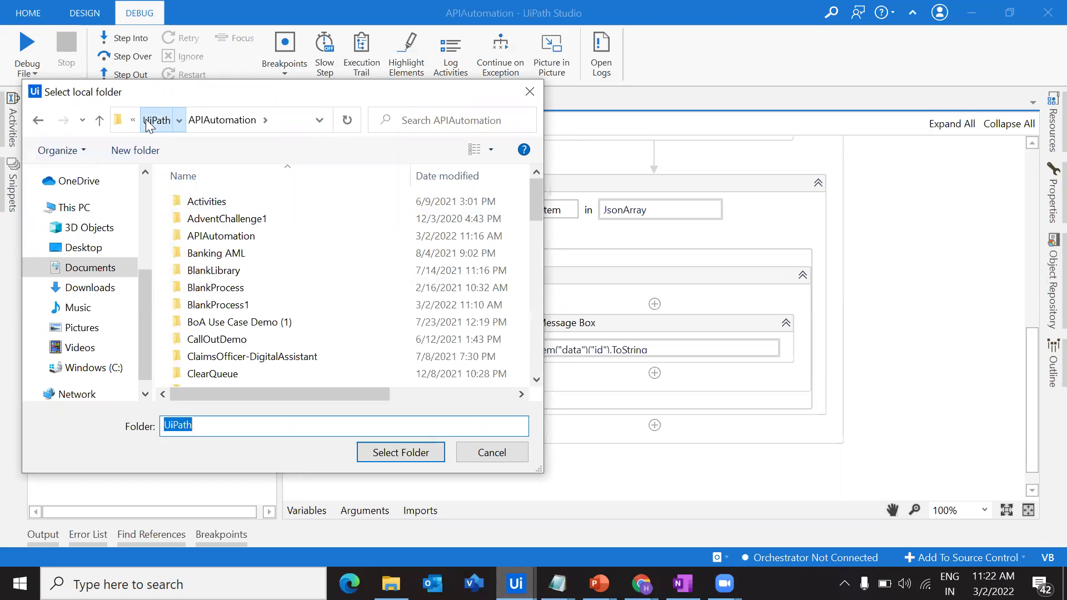
double_click(227, 288)
click(398, 452)
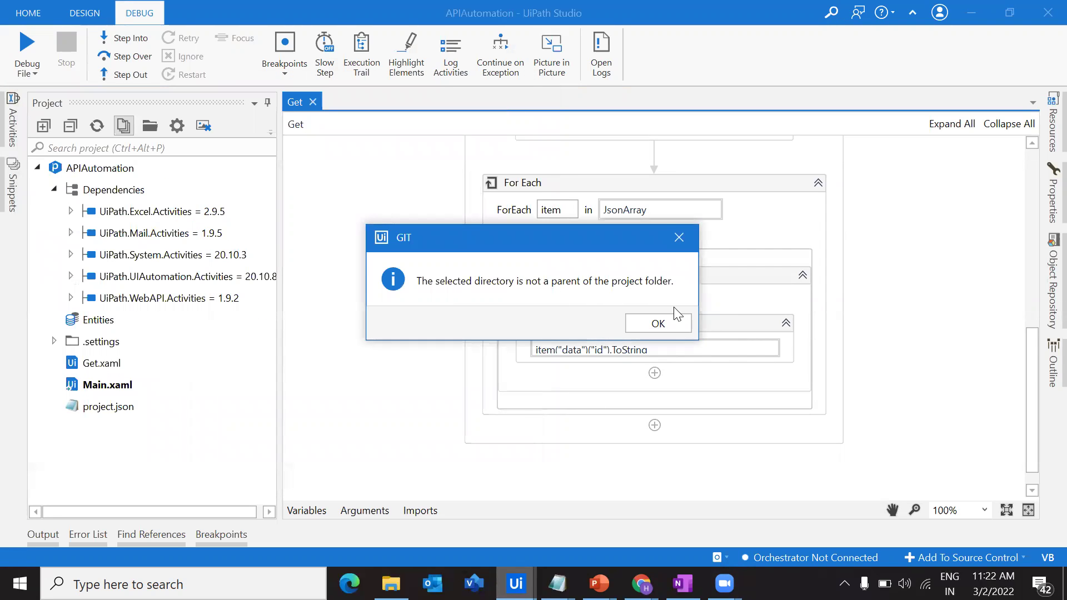
click(674, 331)
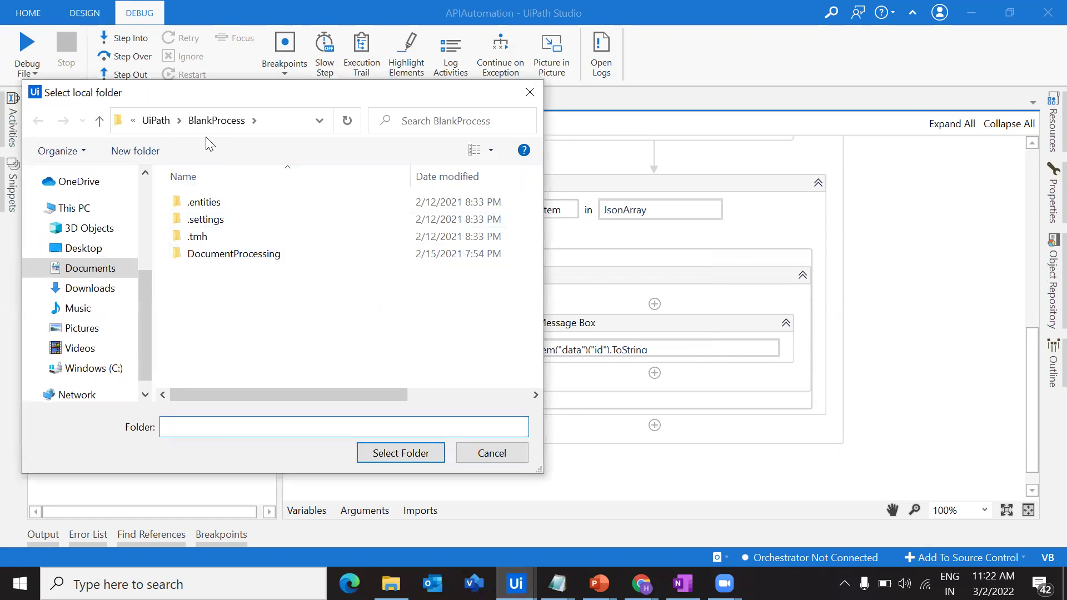
- Initialize the Git repository in the APIAutomation folder inside UiPath
click(171, 126)
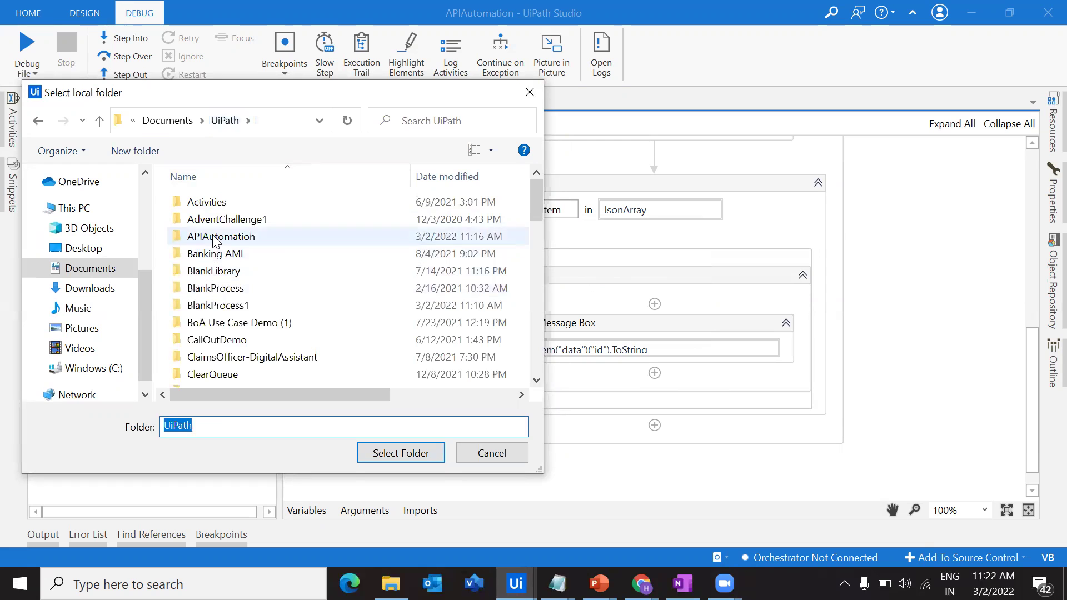
double_click(220, 232)
click(393, 453)
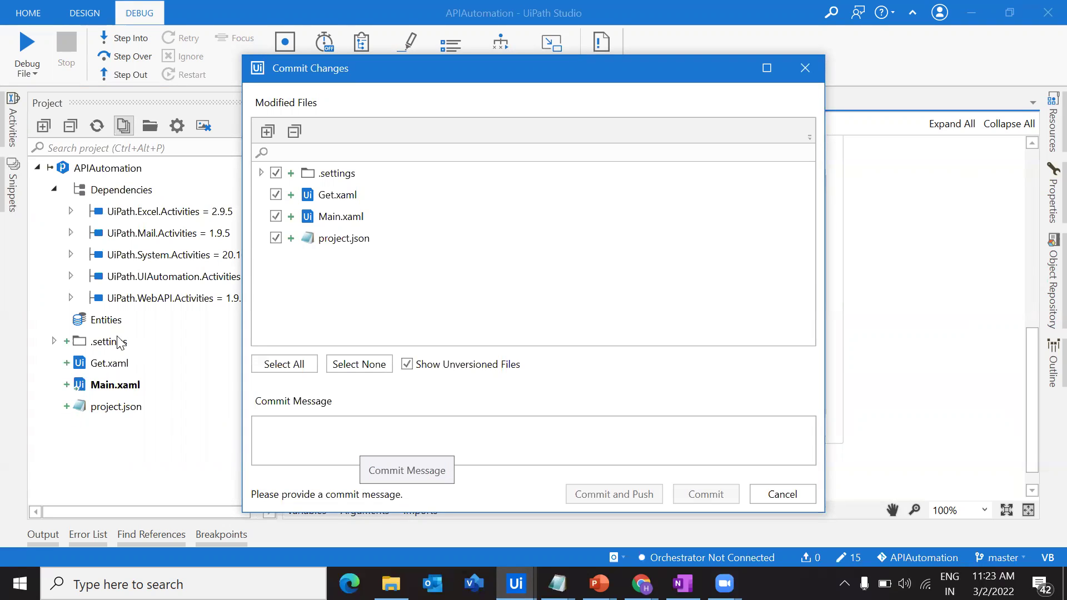
- Exclude the Debug folder under .settings from the files to commit
click(293, 200)
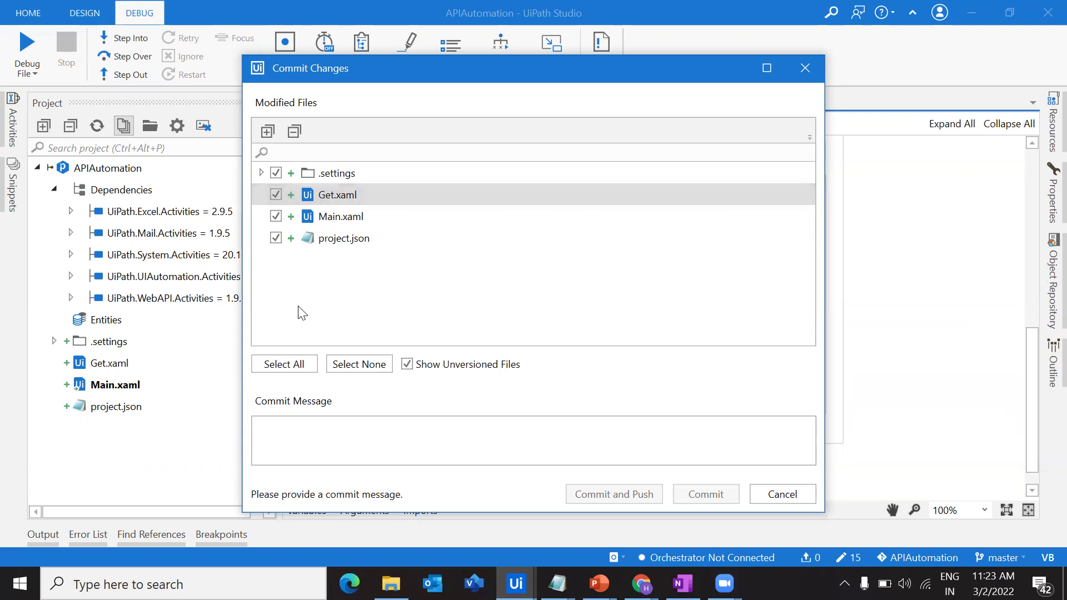
click(261, 173)
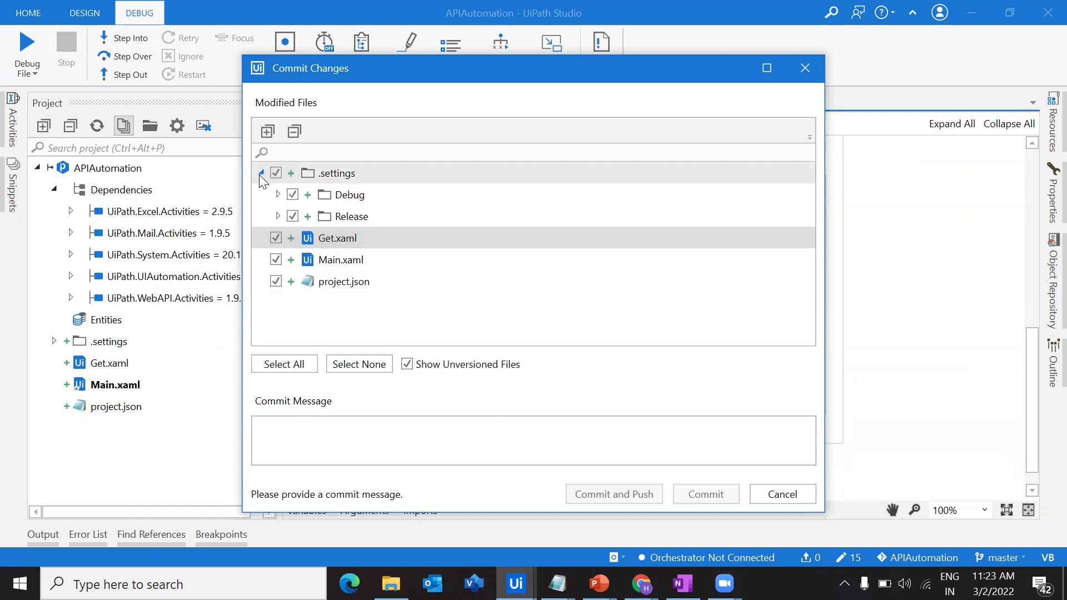
click(292, 195)
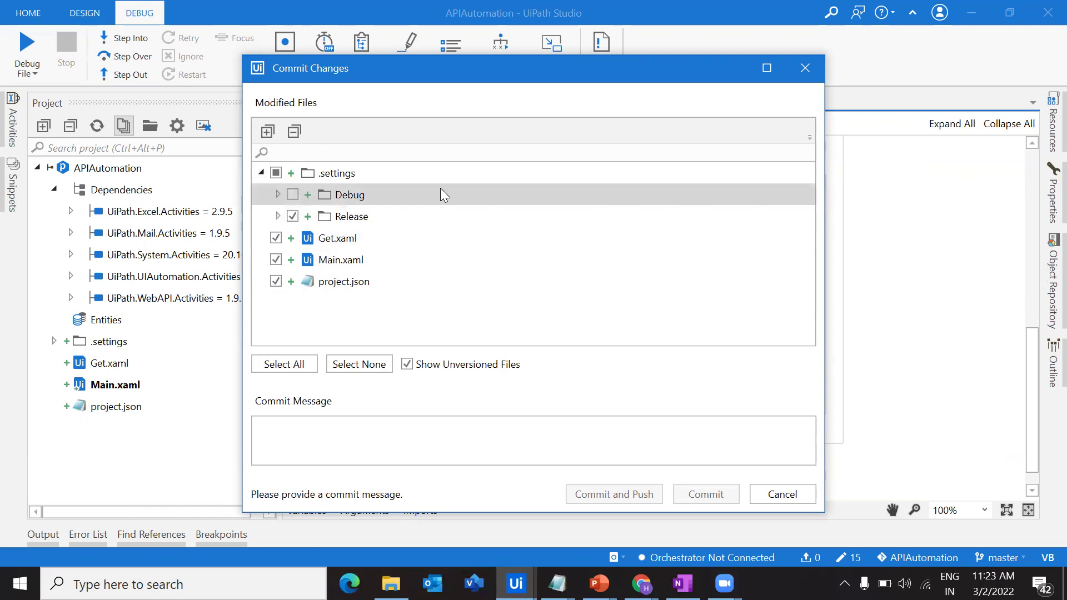
- Commit and push the selected files with the message "Initial Commit - 02-03-22"
click(313, 425)
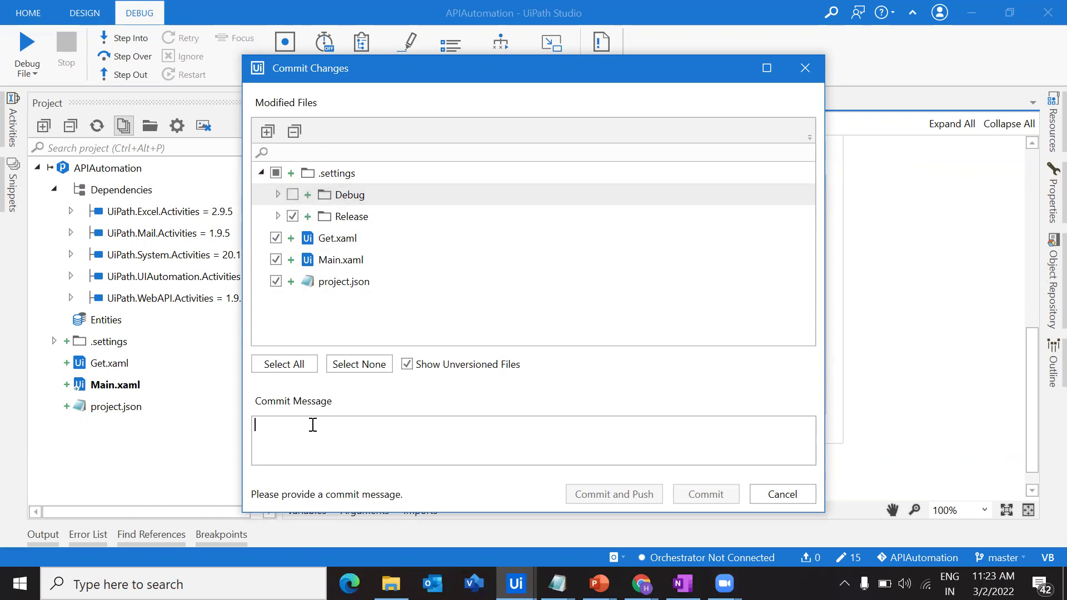
text(Initial Commit - 0)
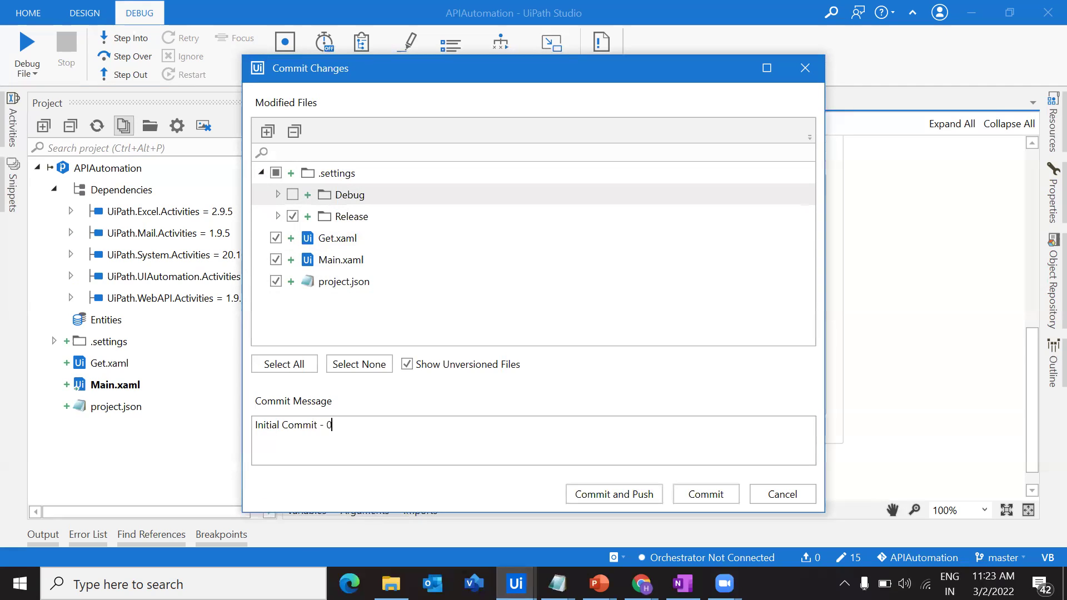
text(2-03-22)
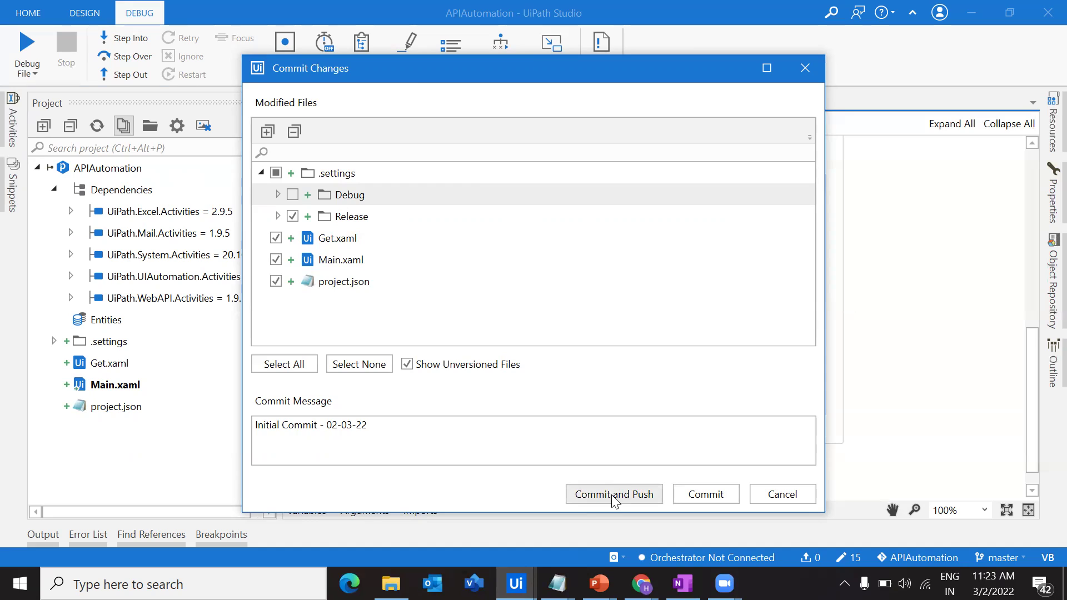
click(612, 496)
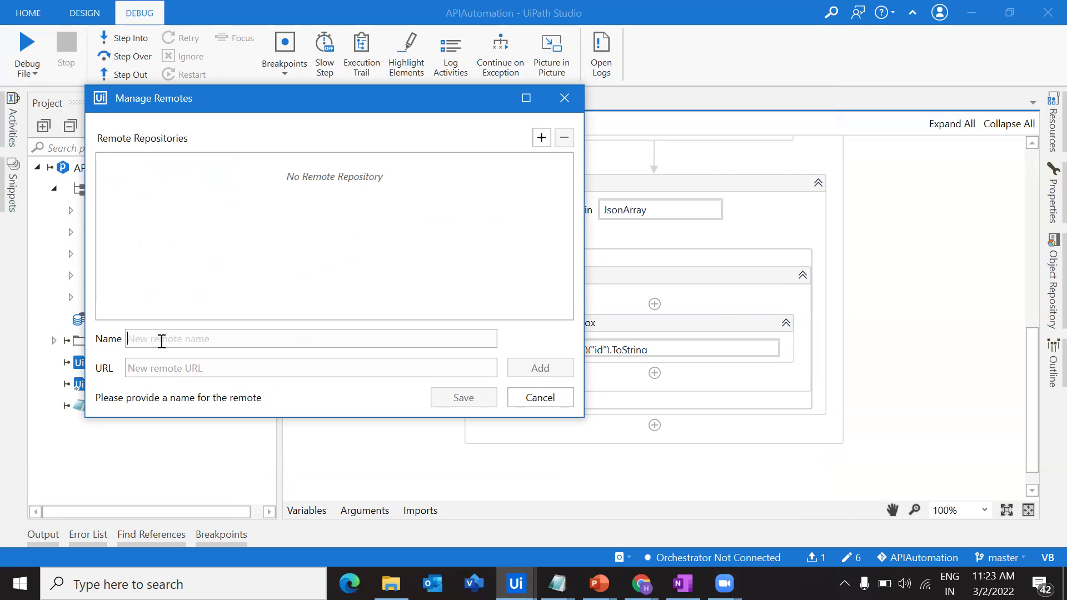
- Add a remote repository named DemoGitCommitProject using the copied GitHub clone URL
click(178, 368)
key(ctrl+v)
click(213, 338)
drag(286, 367, 388, 369)
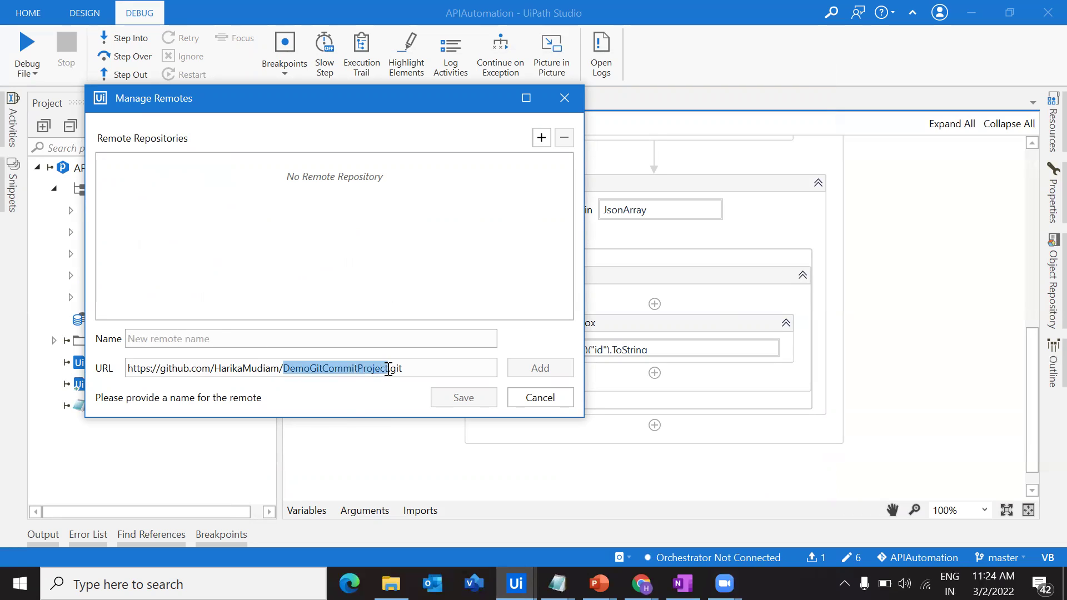
click(277, 336)
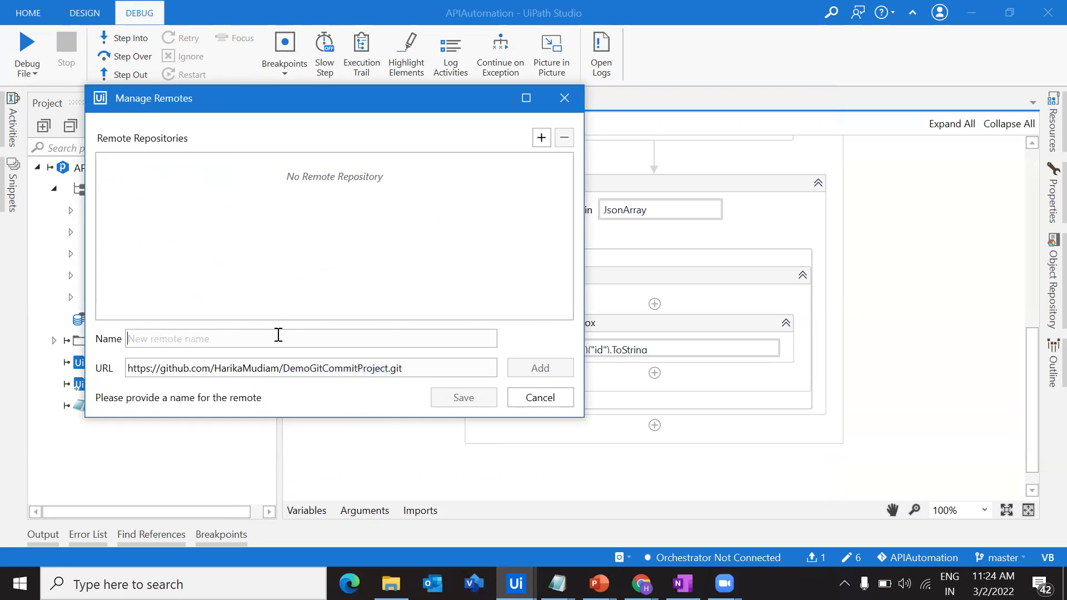
key(ctrl+v)
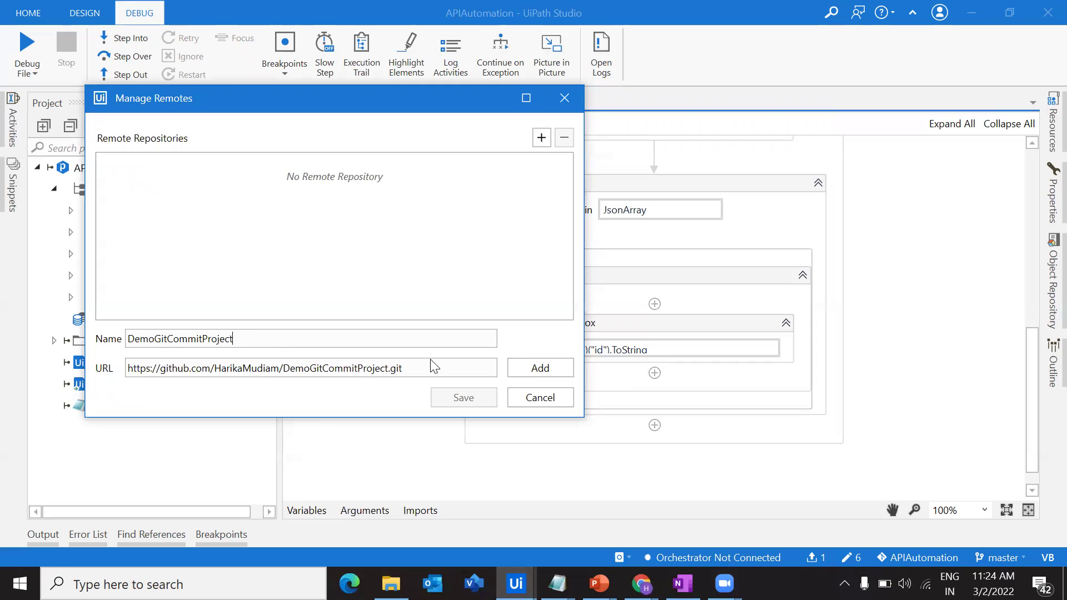
click(562, 369)
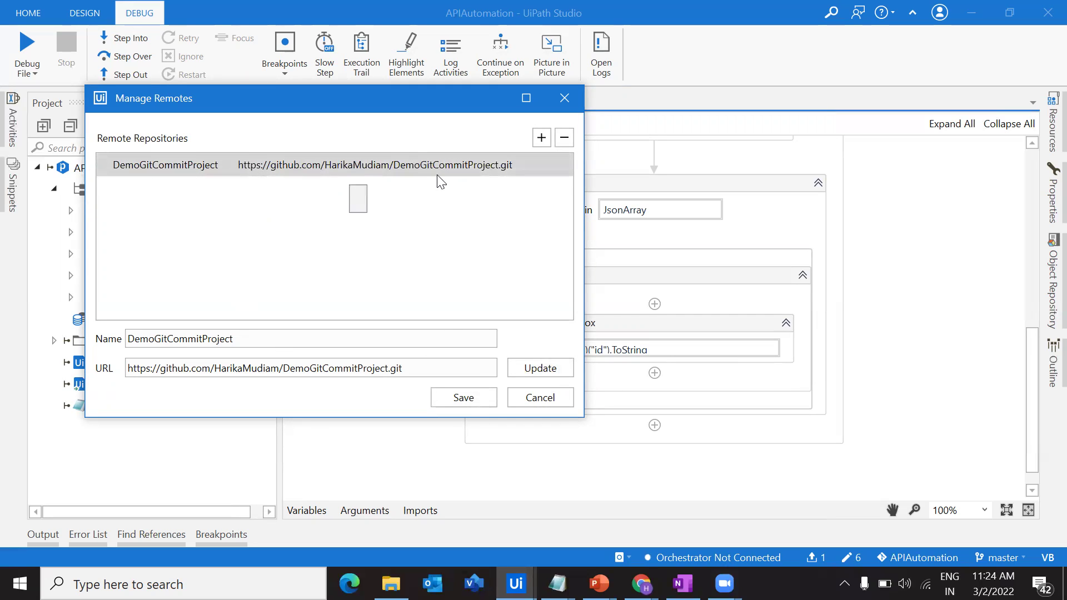
- Save the DemoGitCommitProject remote and choose Token as the authentication method for its credentials
click(476, 402)
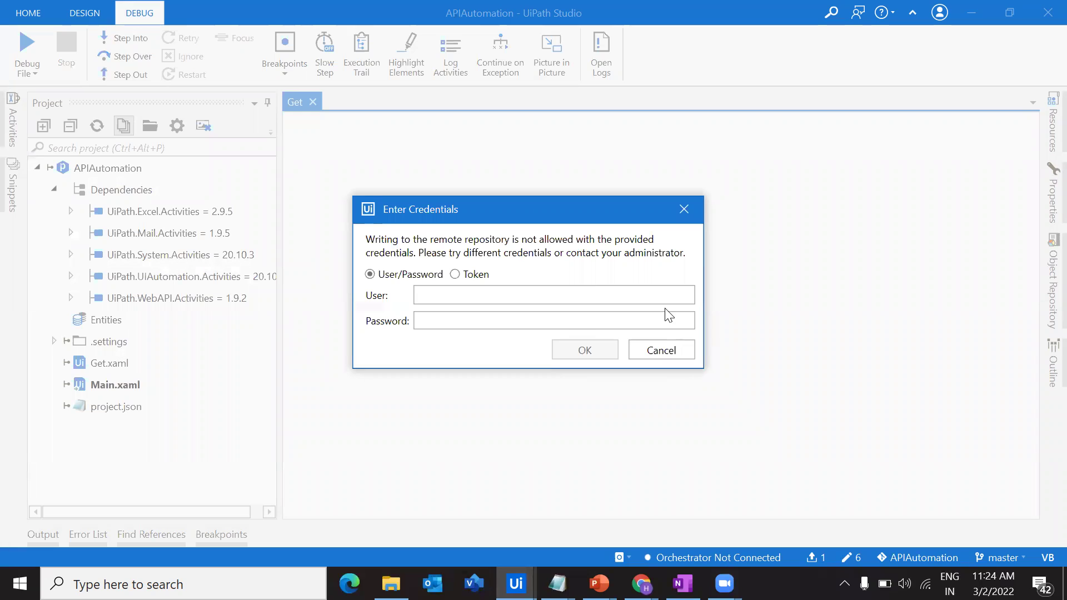
click(441, 302)
click(457, 274)
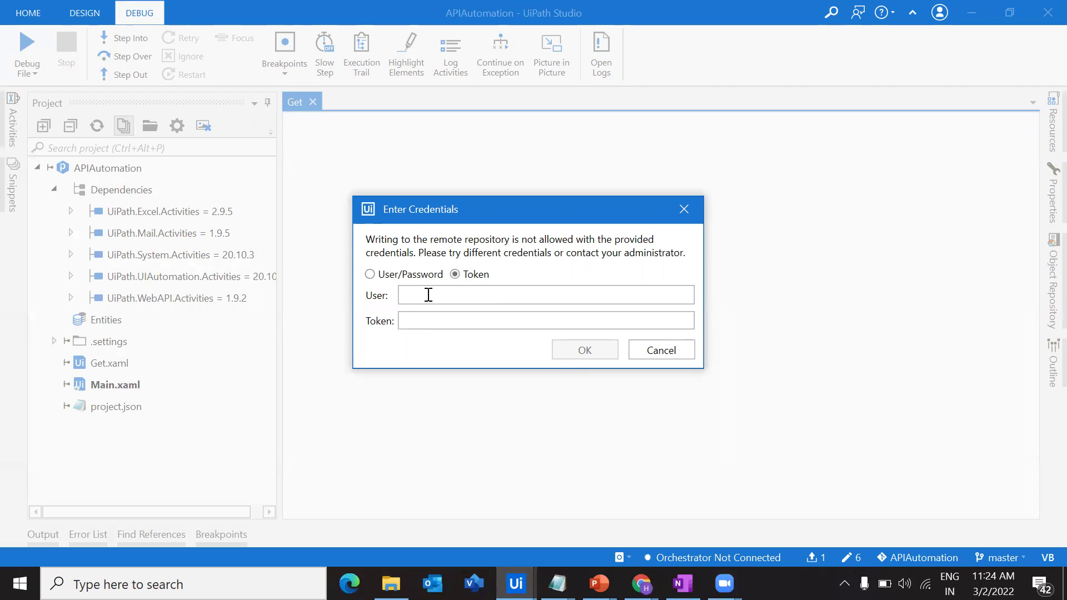
click(454, 301)
- Switch to GitHub in Chrome and look through the DemoGitCommitProject repository settings for an access token option
mouse_move(646, 570)
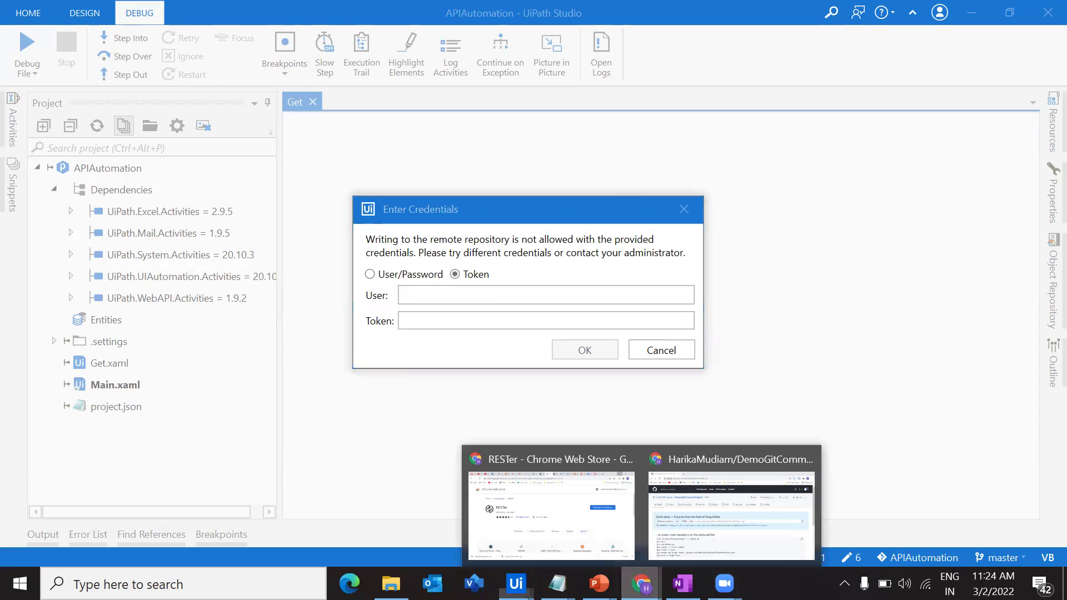
click(692, 551)
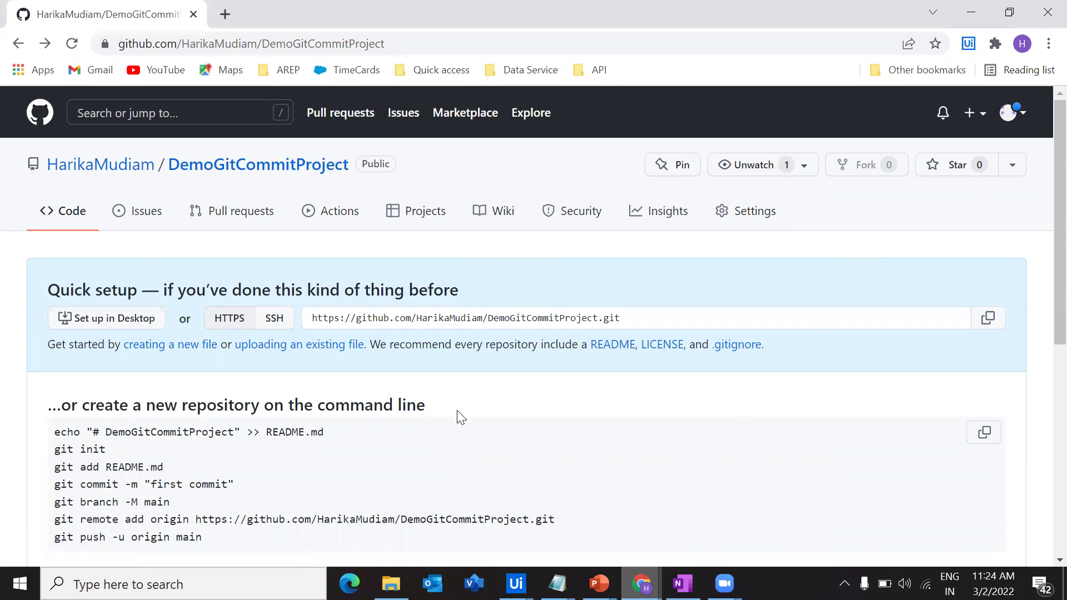
click(764, 216)
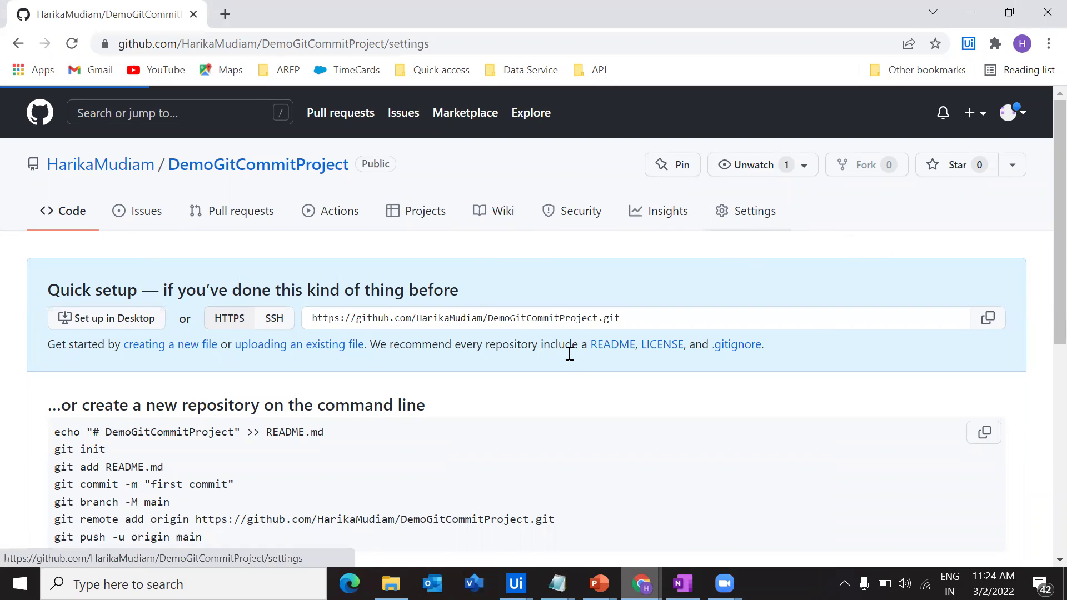
scroll(152, 285, down, 8)
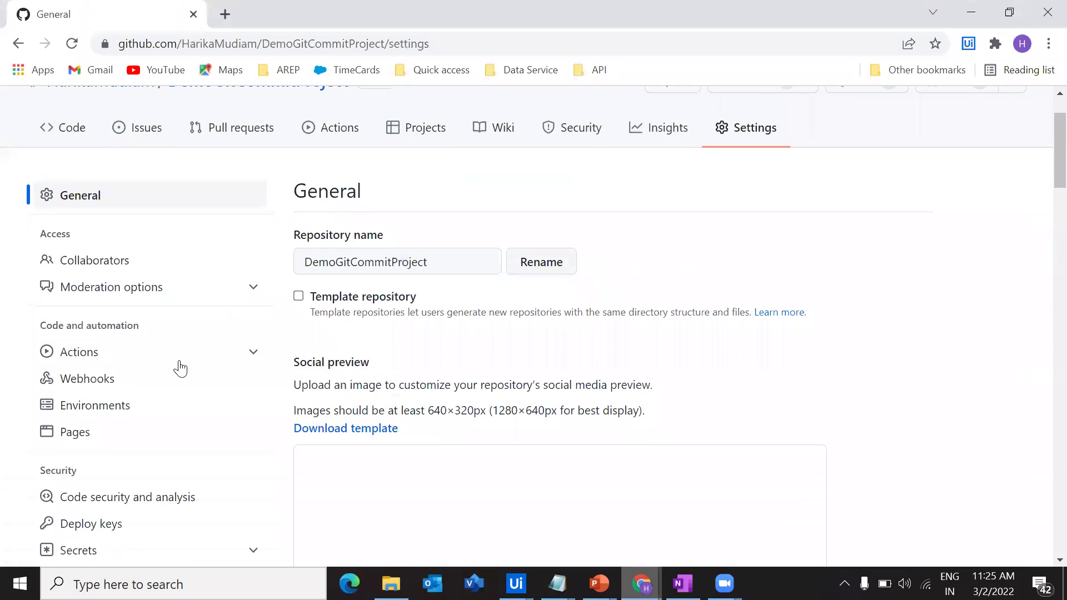
scroll(152, 285, up, 10)
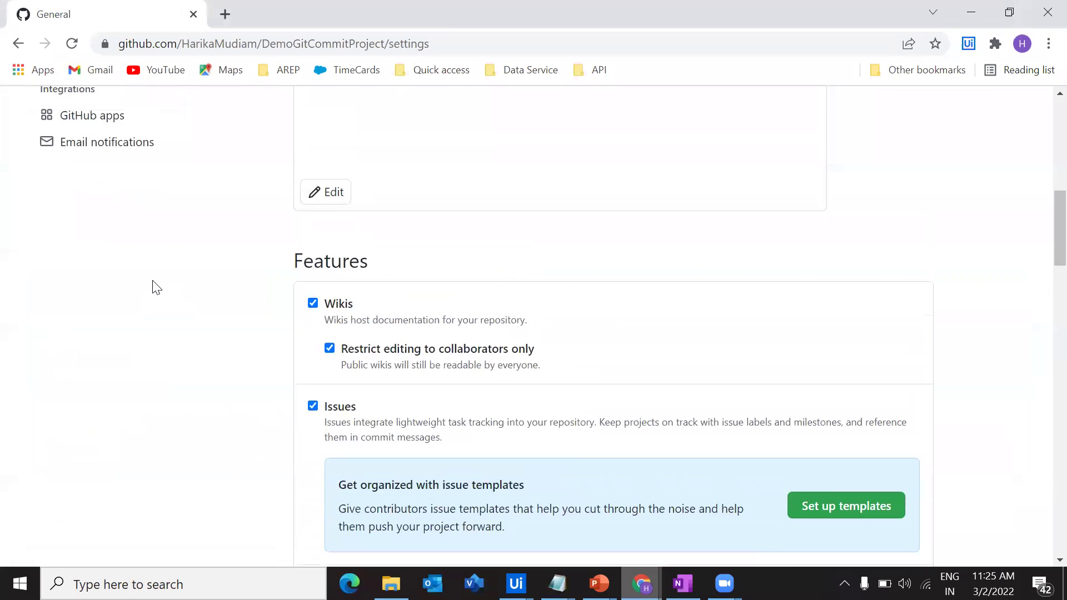
scroll(154, 288, down, 4)
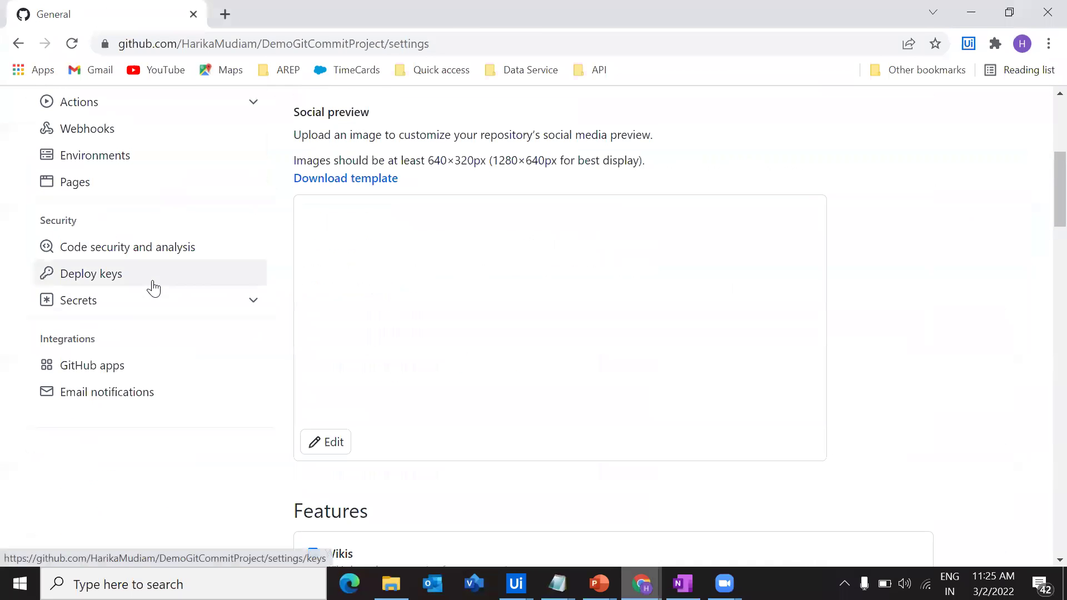
scroll(153, 288, down, 5)
scroll(154, 287, down, 6)
scroll(152, 286, up, 14)
- Open the personal access tokens page in the developer settings of the GitHub account
click(1019, 121)
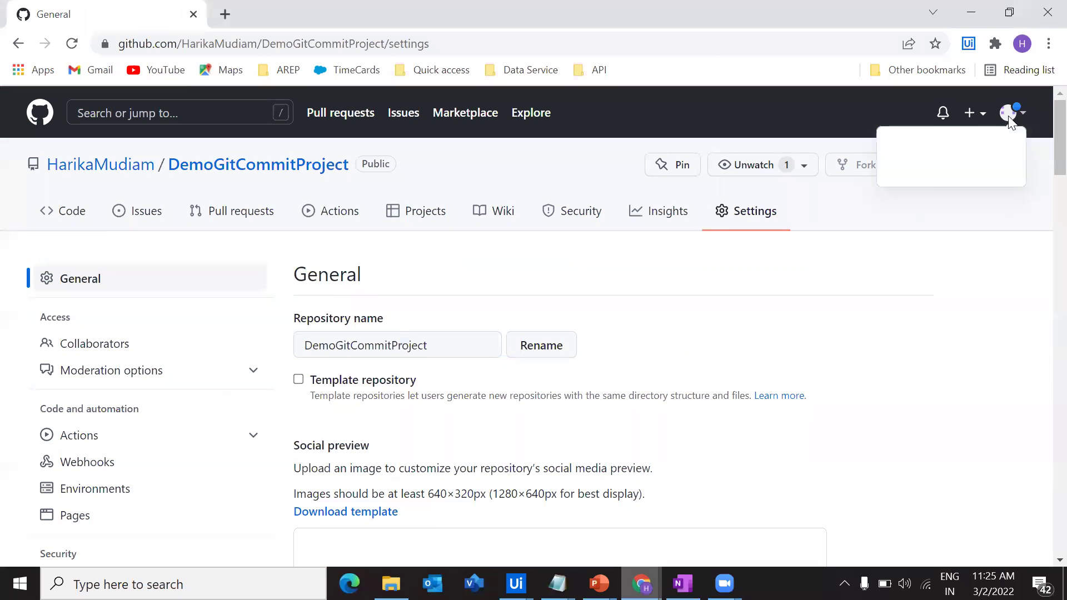
click(950, 474)
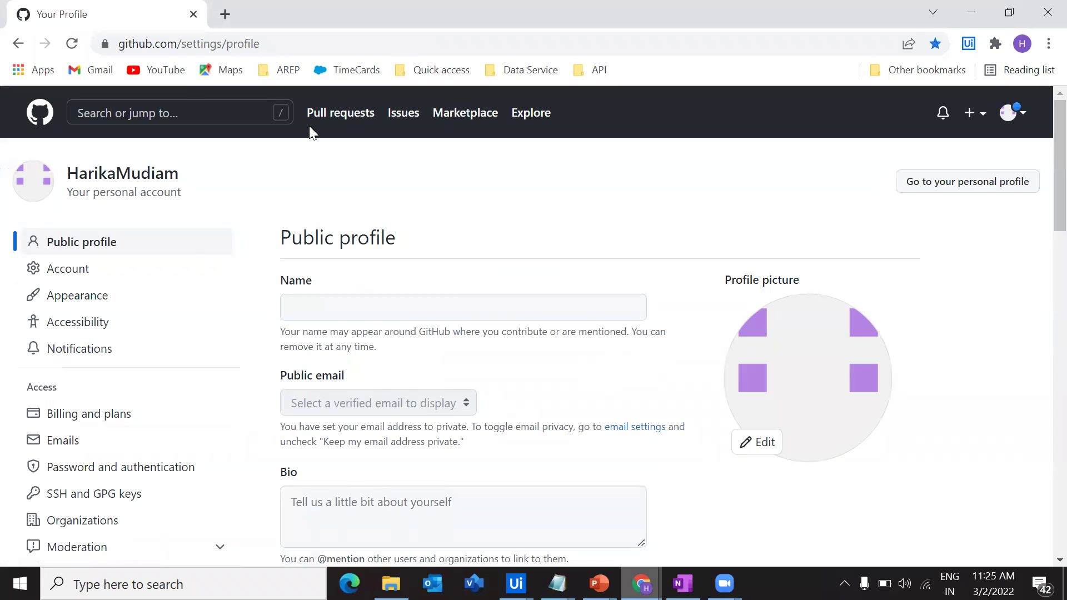
drag(190, 195, 52, 202)
click(268, 169)
scroll(268, 173, down, 3)
scroll(269, 170, down, 5)
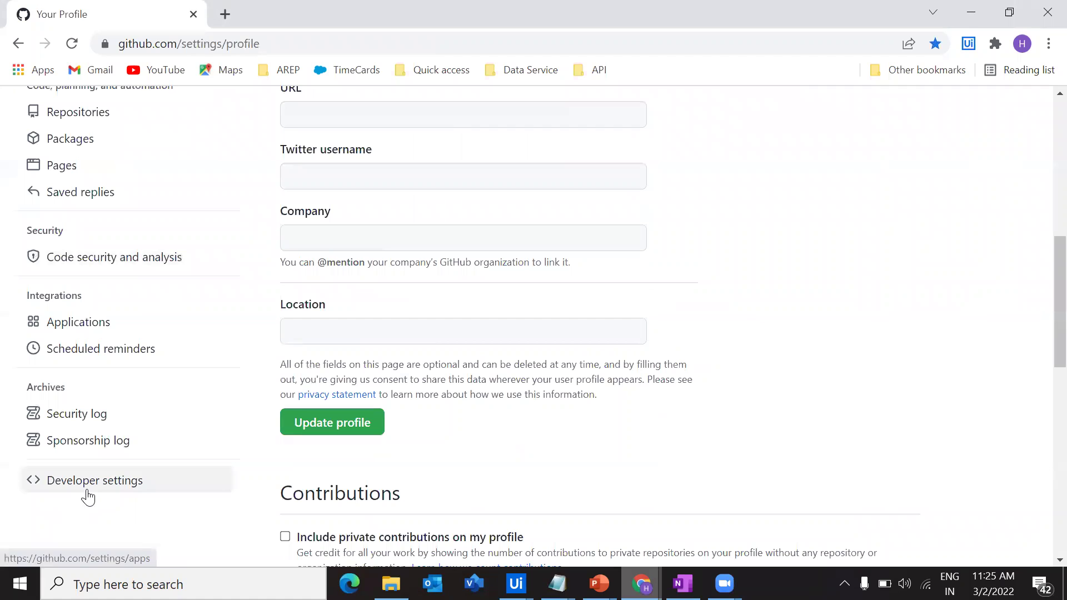
click(115, 487)
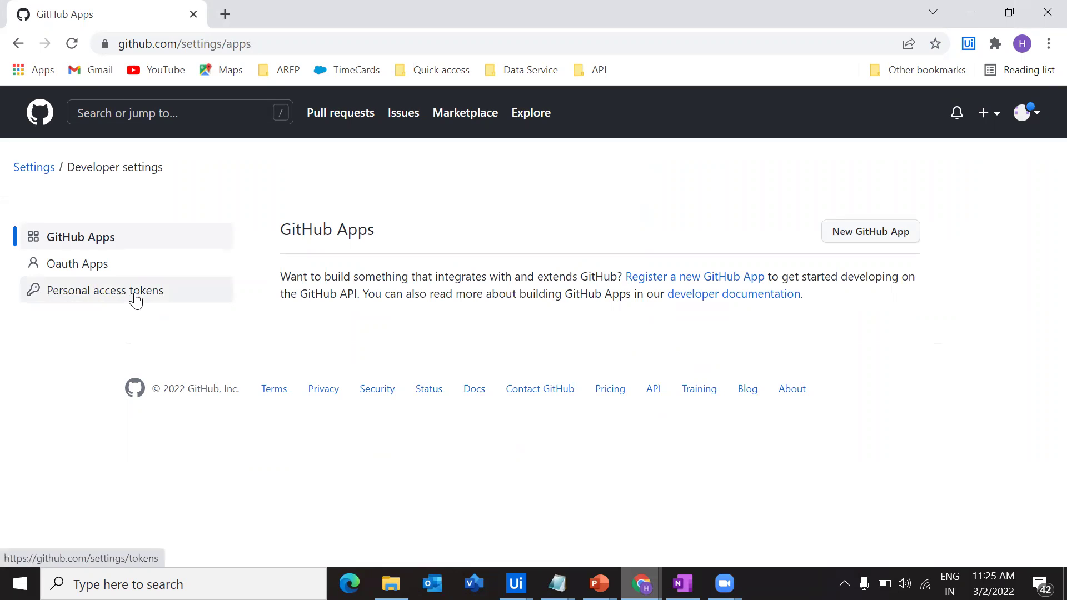
click(135, 301)
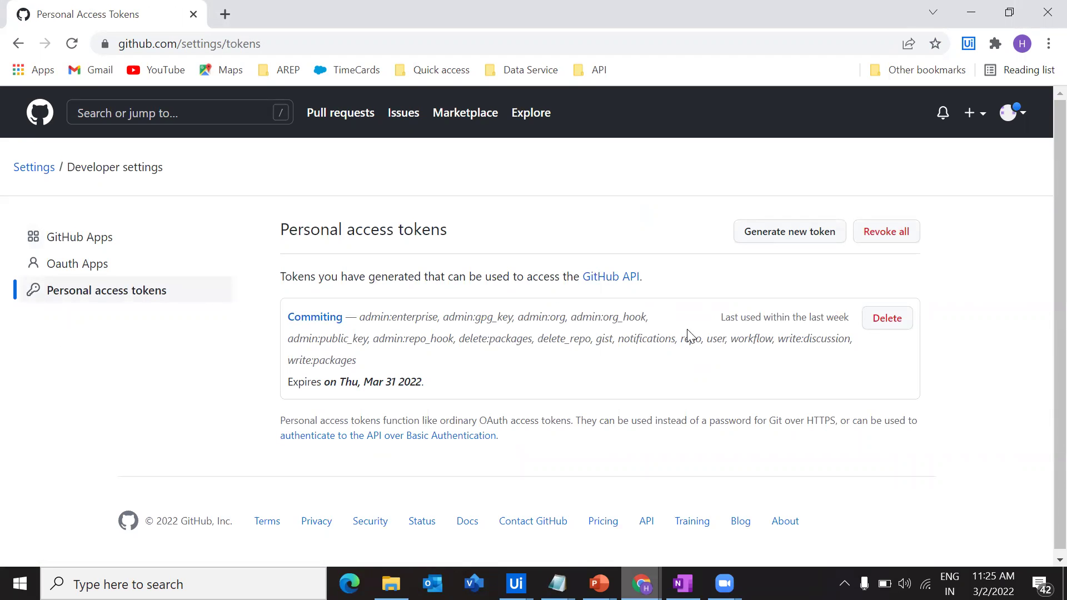
- Review the note, expiration and scope options for a new personal access token, and leave without generating one
click(784, 243)
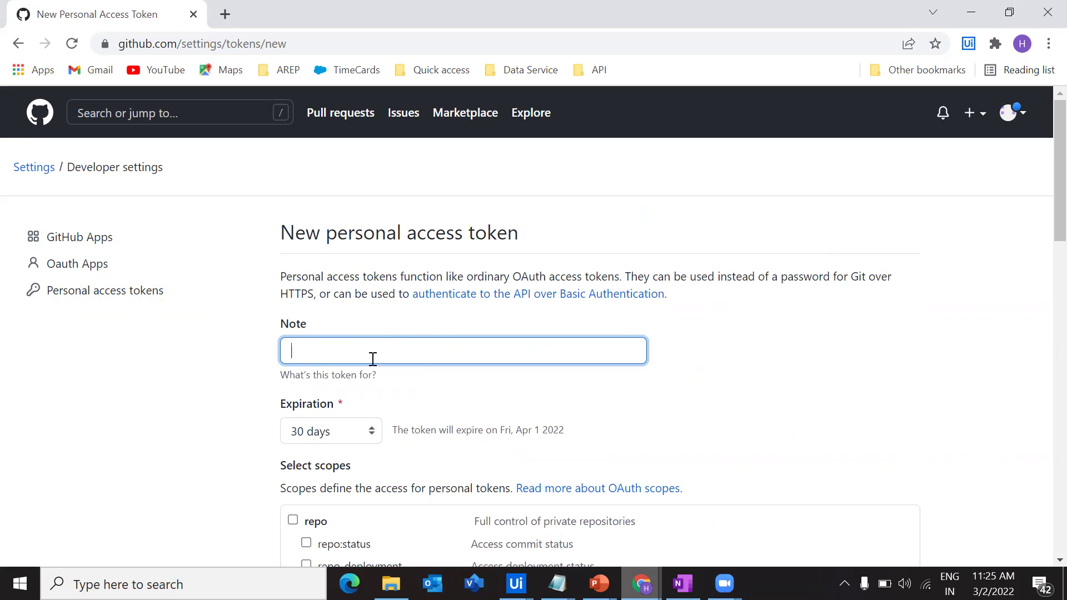
scroll(404, 358, down, 4)
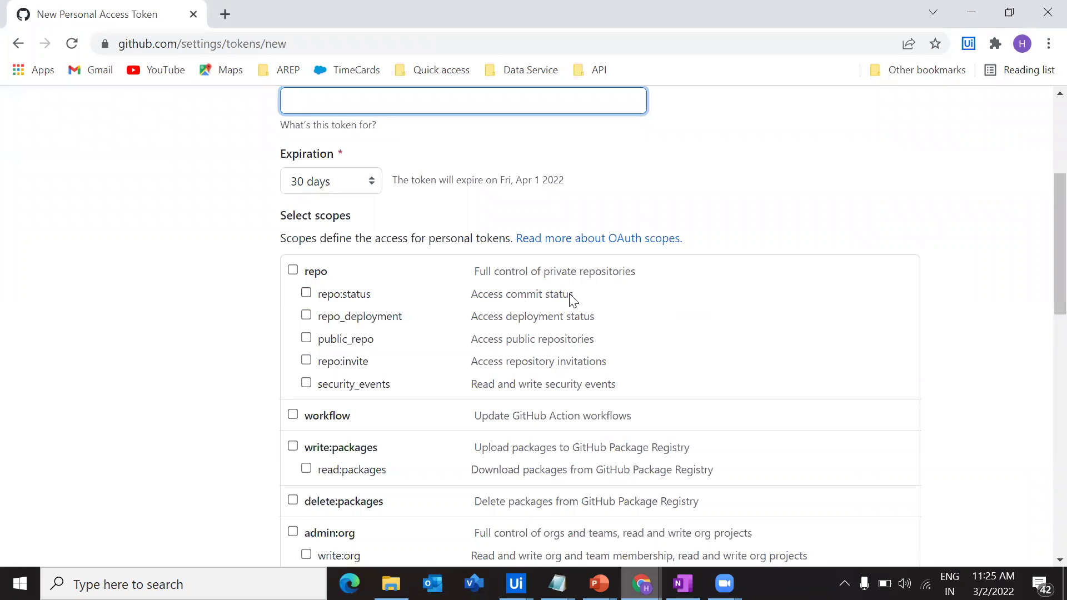
scroll(550, 388, down, 1)
scroll(310, 375, down, 13)
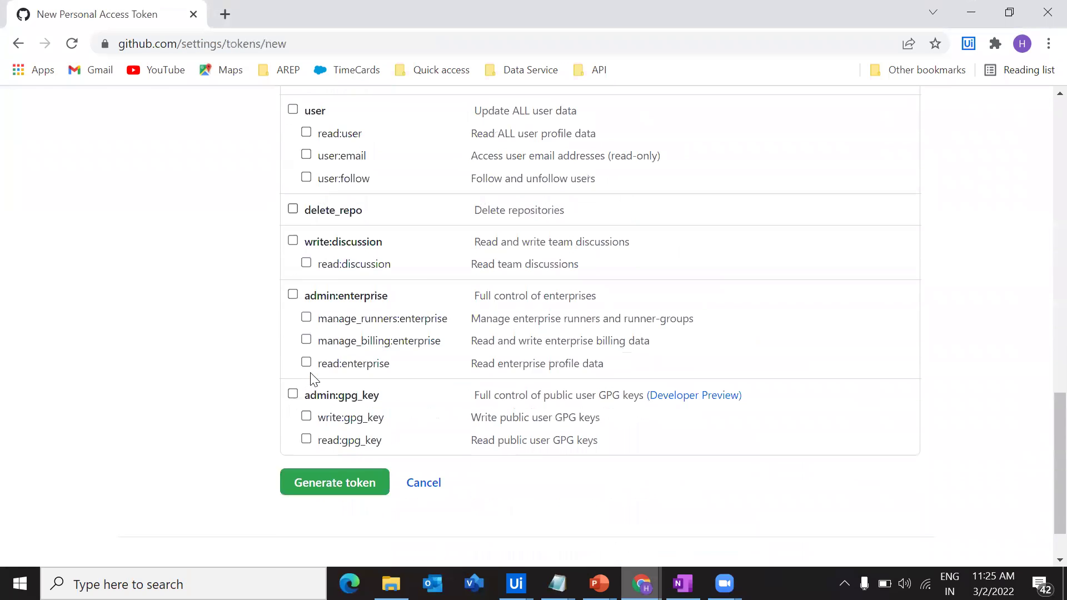
scroll(310, 375, down, 1)
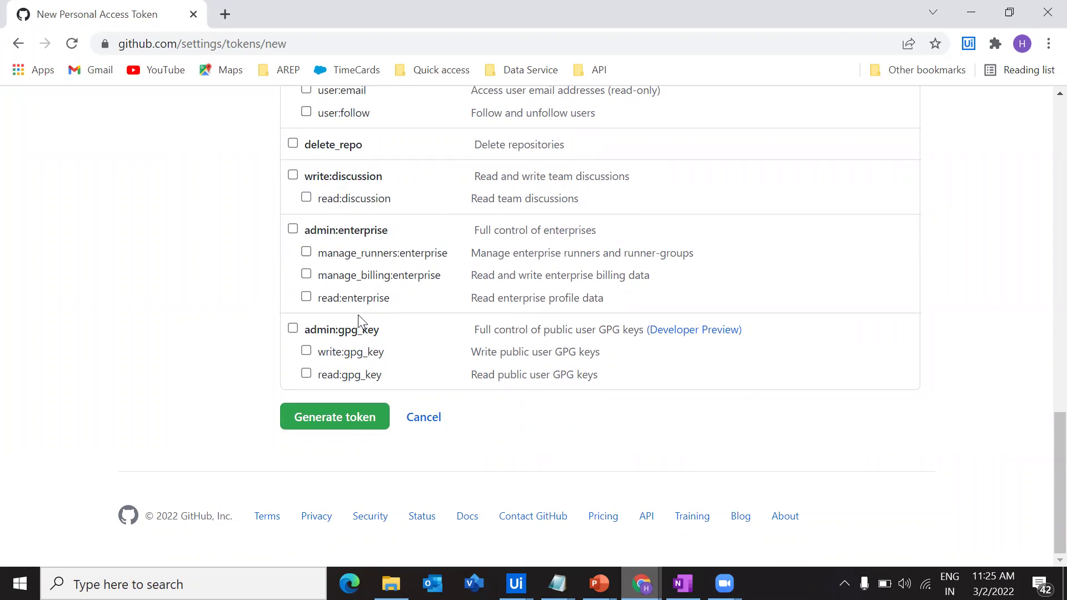
click(426, 419)
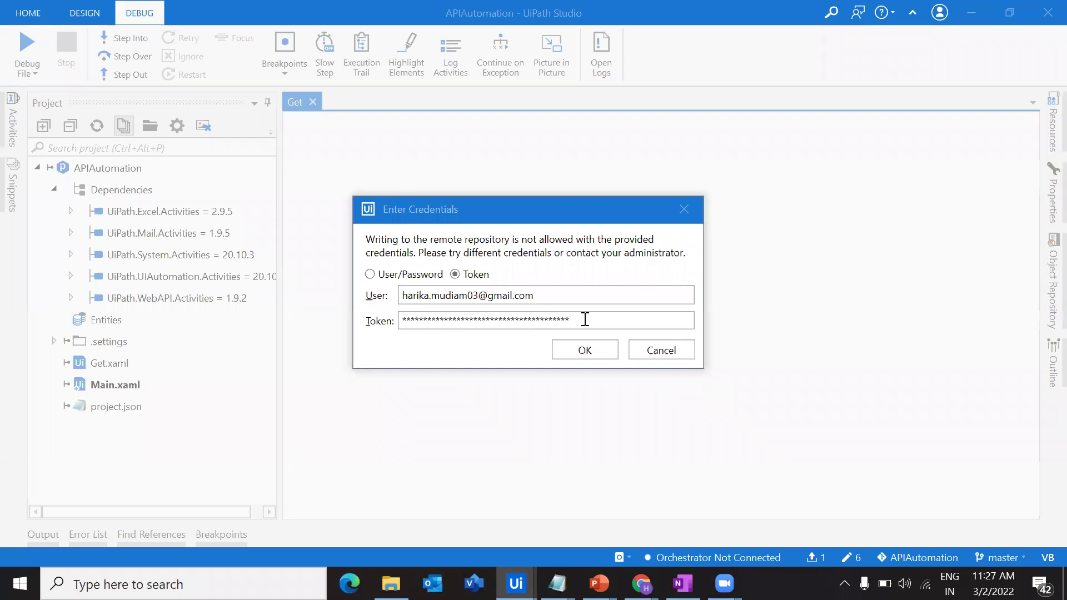
- Switch to UiPath Studio and submit the account e-mail and personal access token as the remote repository credentials
drag(585, 320, 360, 324)
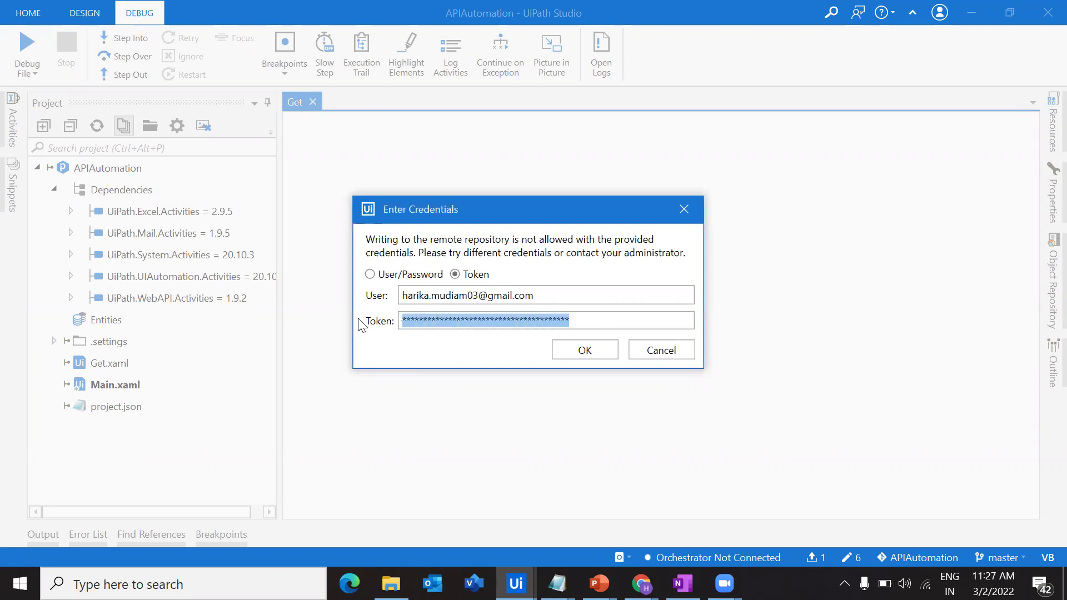
click(603, 293)
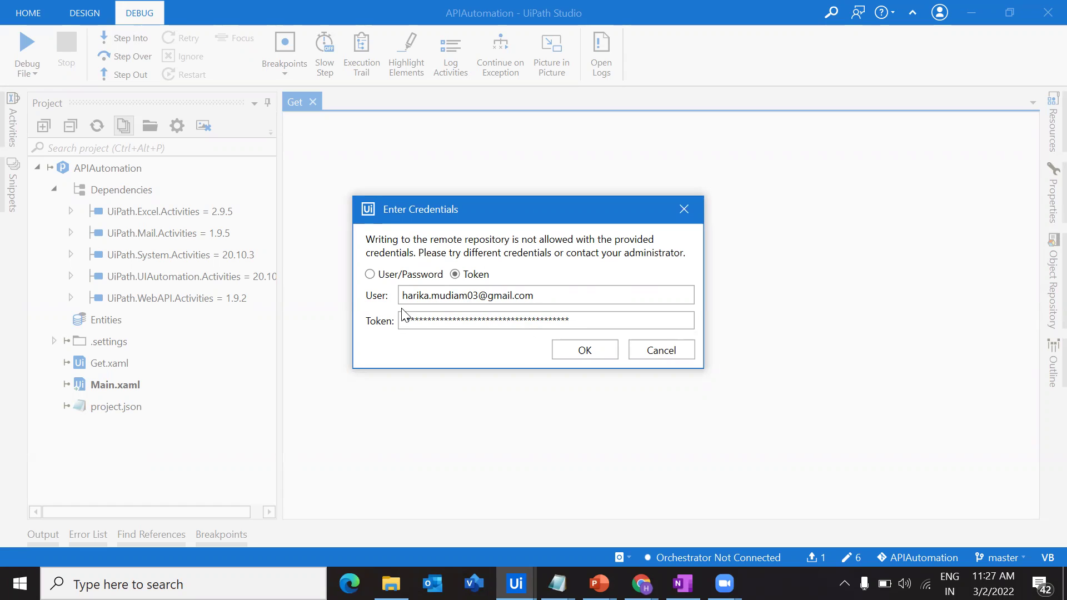
click(571, 348)
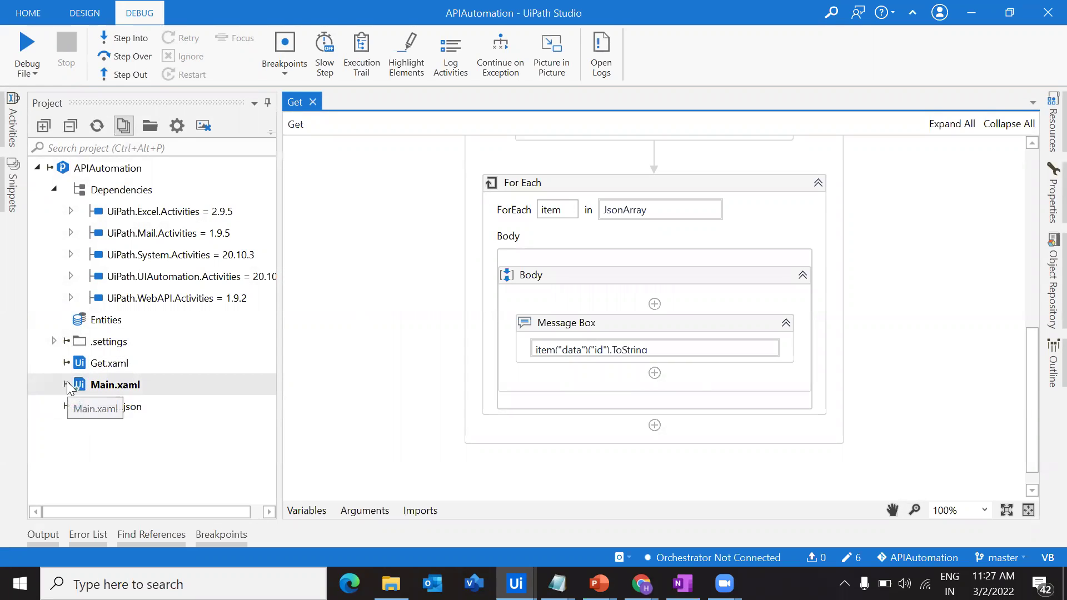
- Switch to GitHub in Chrome and check the pushed files and commit messages in the DemoGitCommitProject repository
click(640, 577)
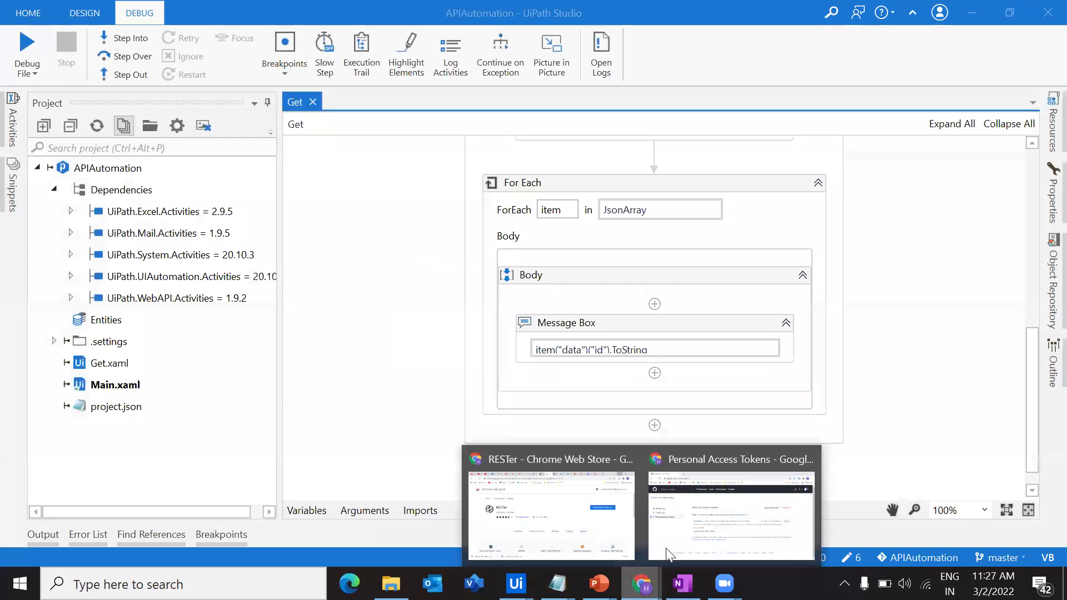
click(666, 548)
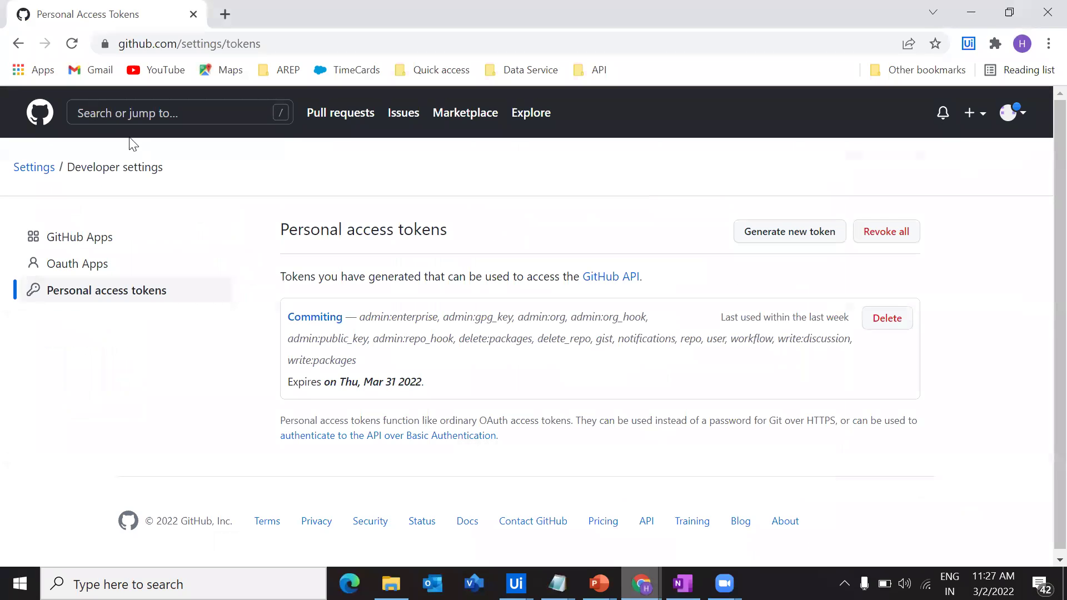
click(176, 111)
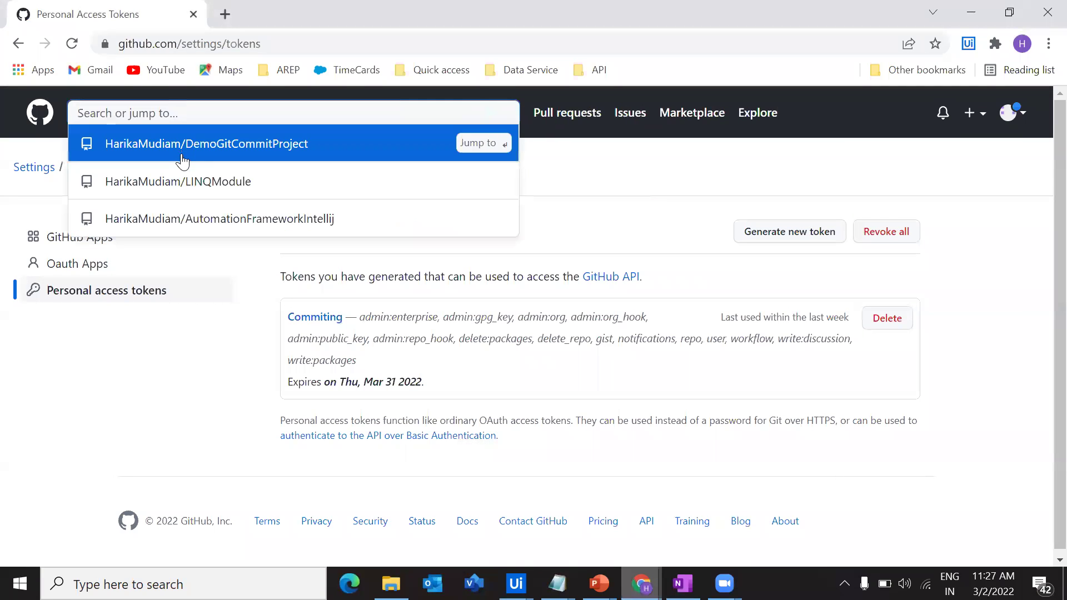
click(262, 152)
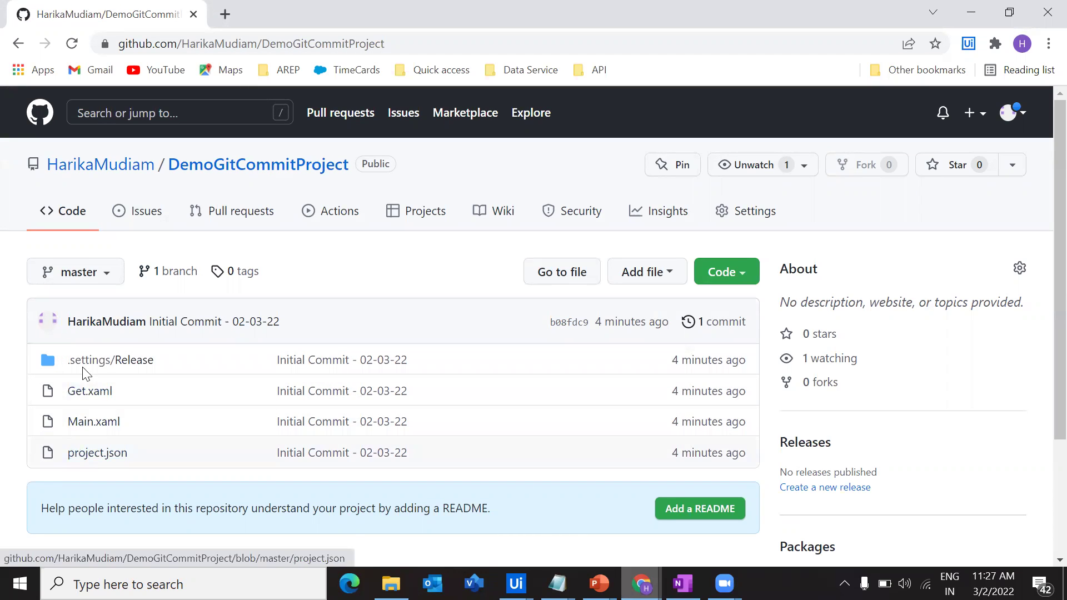
drag(271, 364, 422, 459)
click(412, 278)
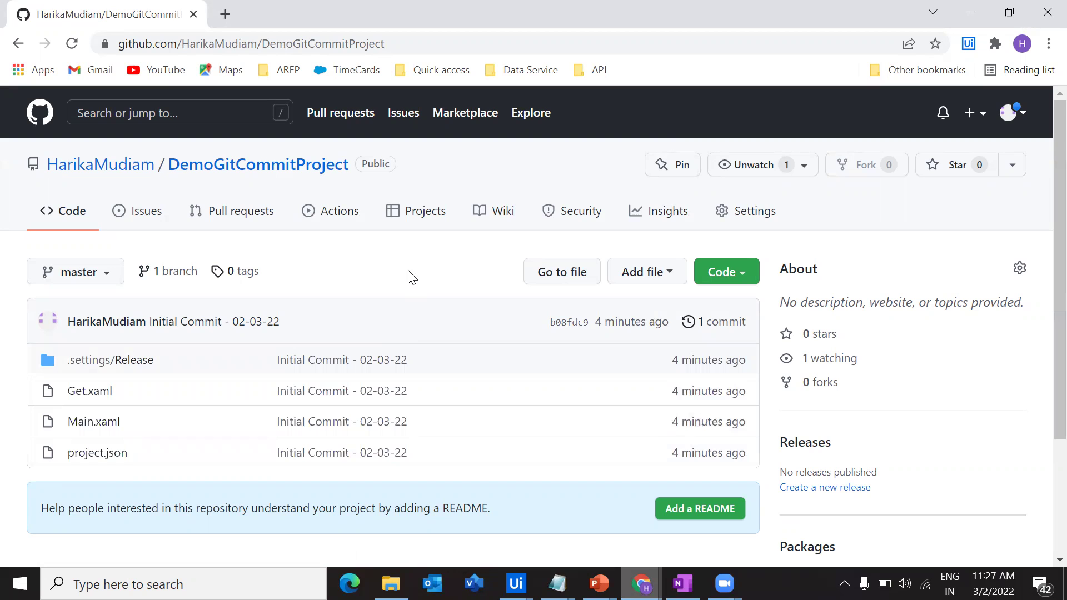
click(979, 21)
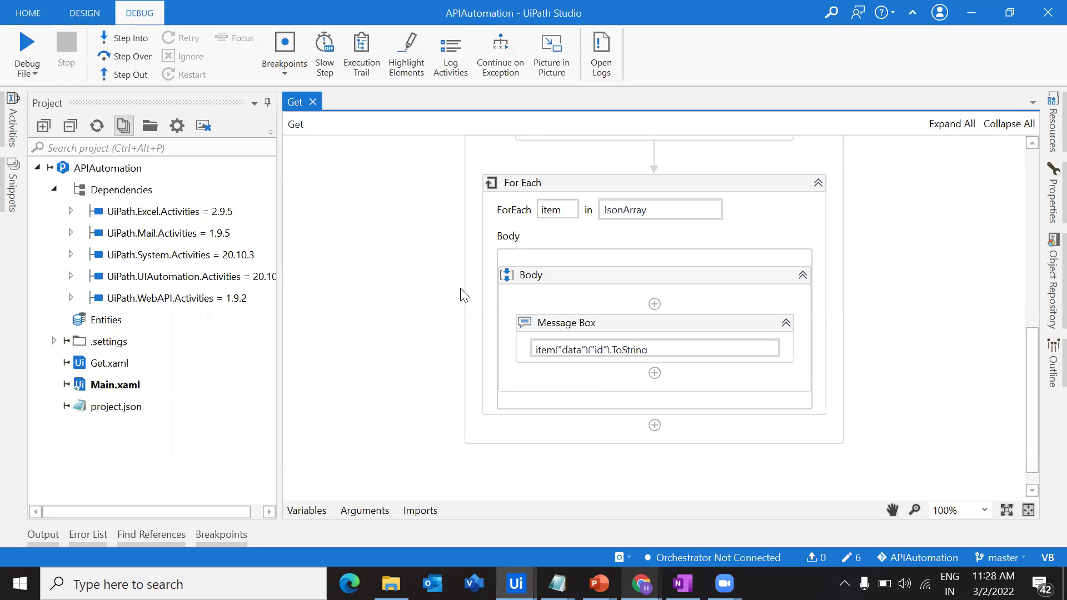
- Create a new sequence workflow named LoginModule in the APIAutomation project
click(81, 16)
click(16, 56)
click(29, 100)
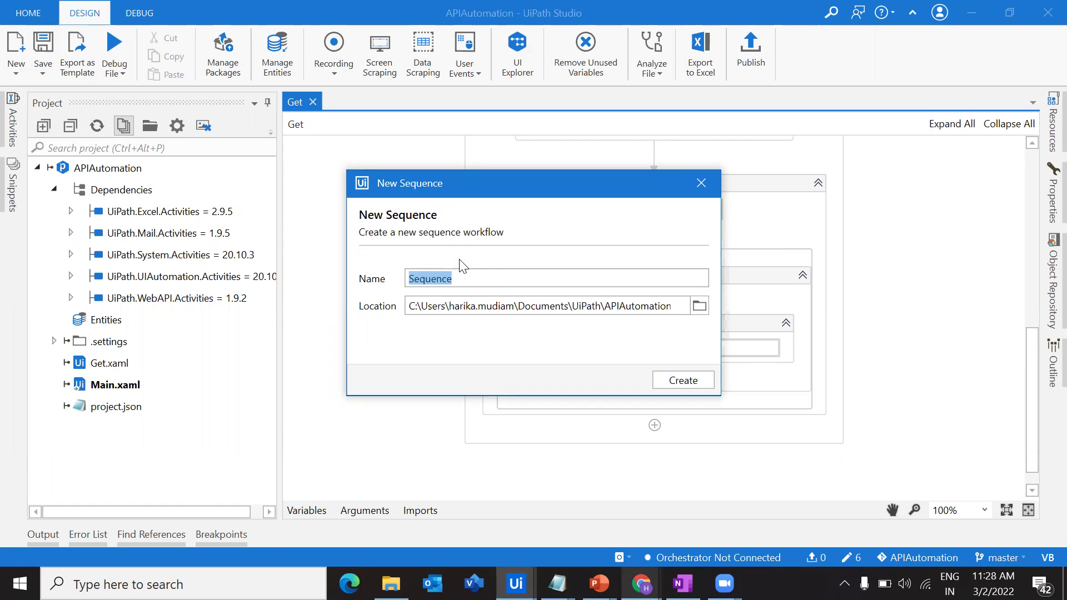
text(L)
key(BackSpace)
text(LoginModule)
key(Return)
click(167, 384)
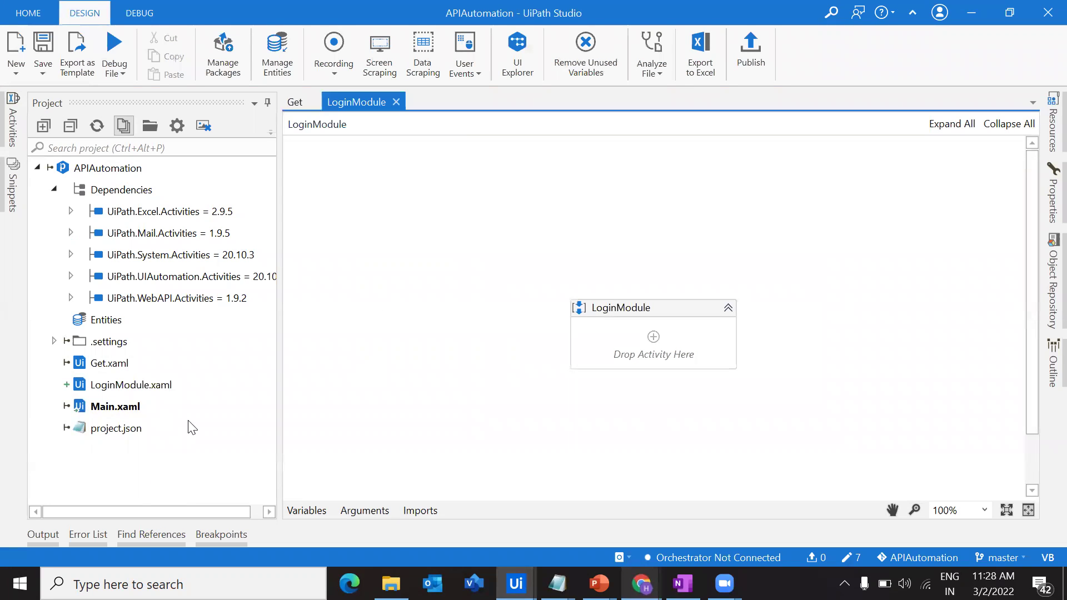
- Commit and push the .settings folder and LoginModule.xaml of the APIAutomation project with the commit message "Deploying Login module"
right_click(108, 170)
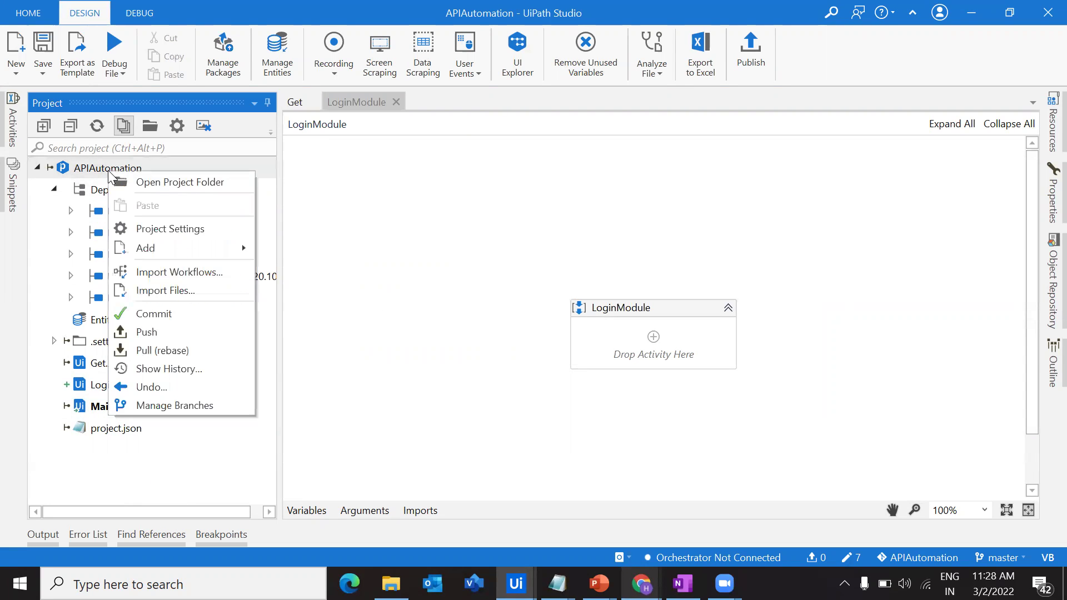
mouse_move(171, 245)
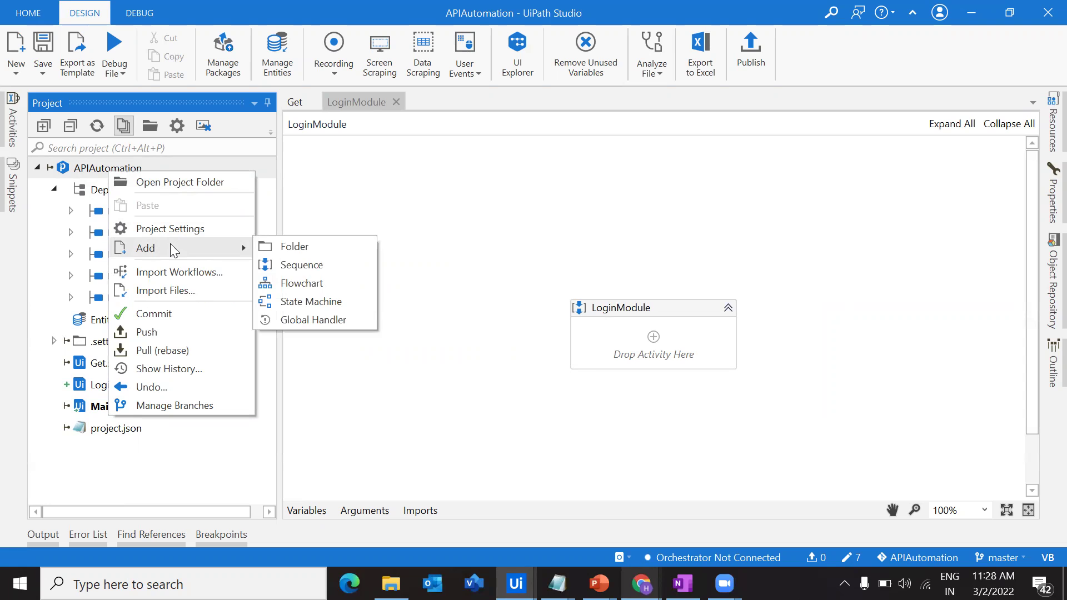
click(171, 321)
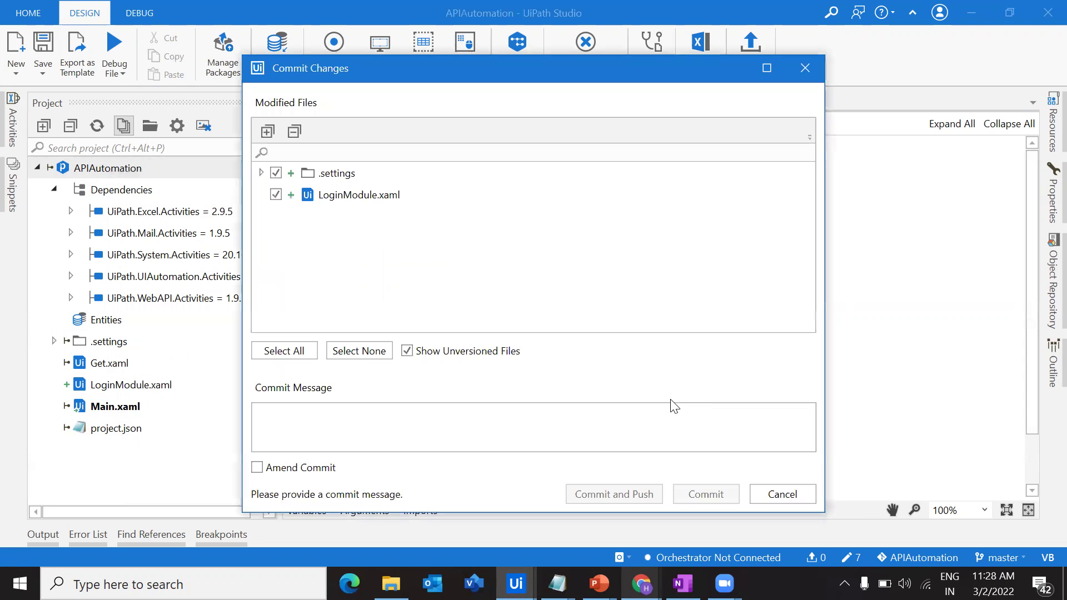
click(261, 173)
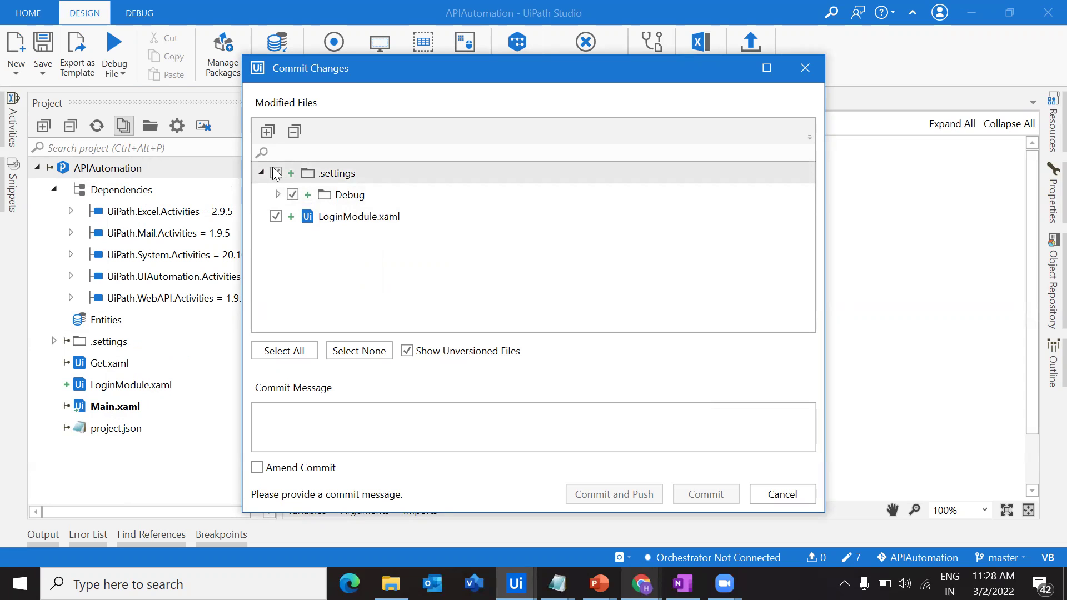
click(293, 195)
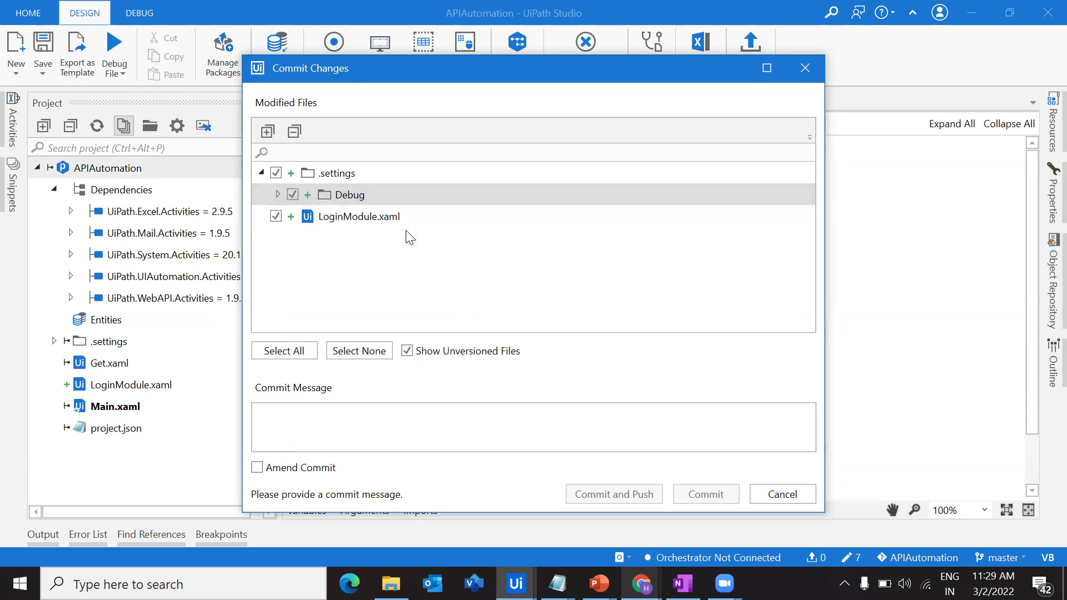
click(385, 423)
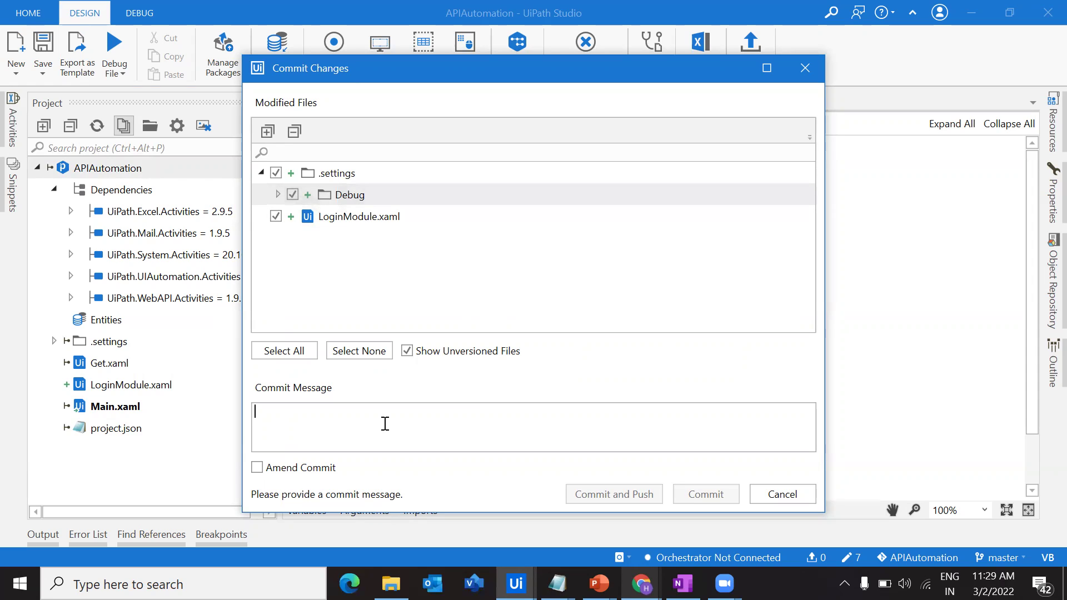
text(Deploying )
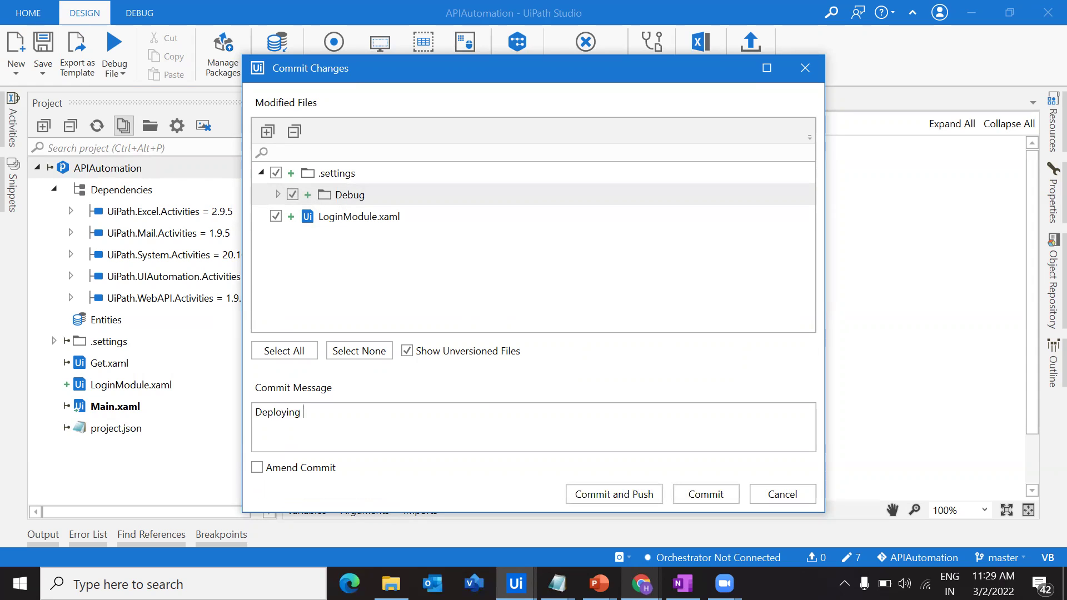
text(Login module)
click(633, 495)
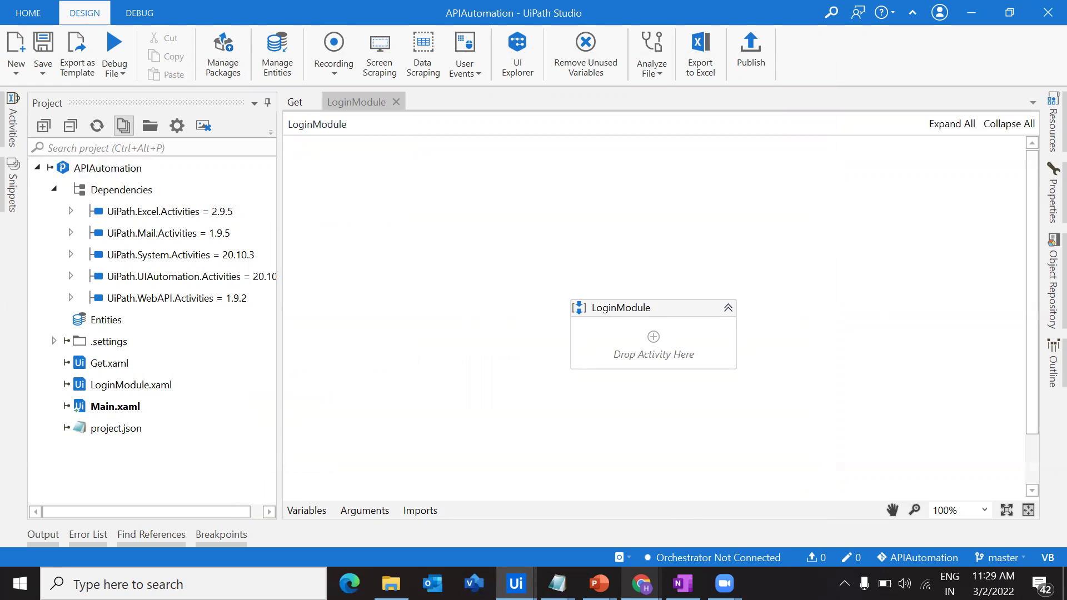
- Switch to GitHub in Chrome, refresh DemoGitCommitProject to check the commit messages on .settings and LoginModule.xaml, and return to UiPath Studio
mouse_move(641, 584)
click(727, 514)
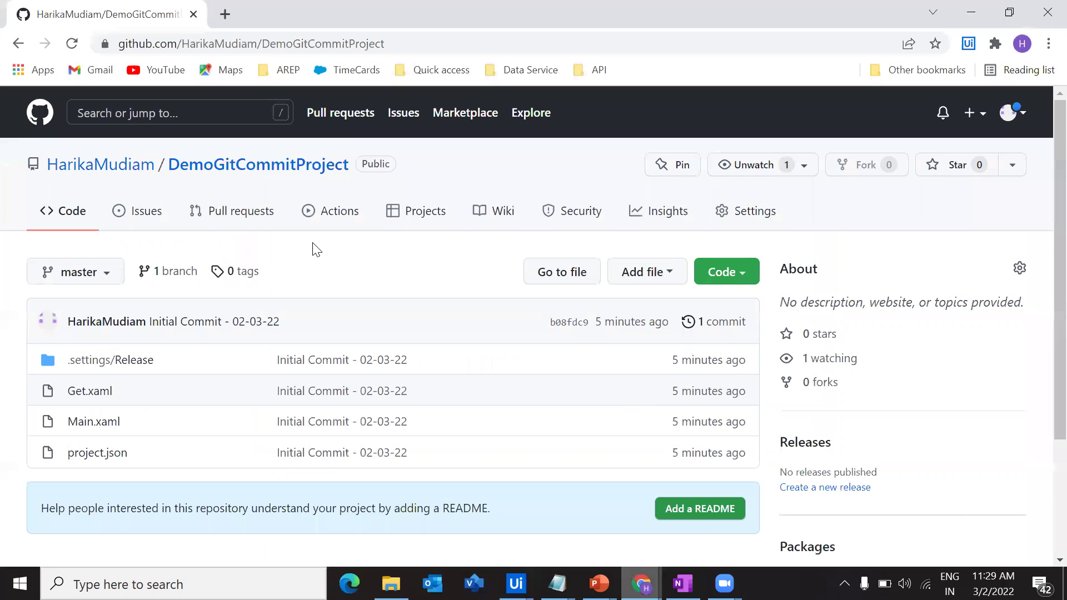
click(72, 44)
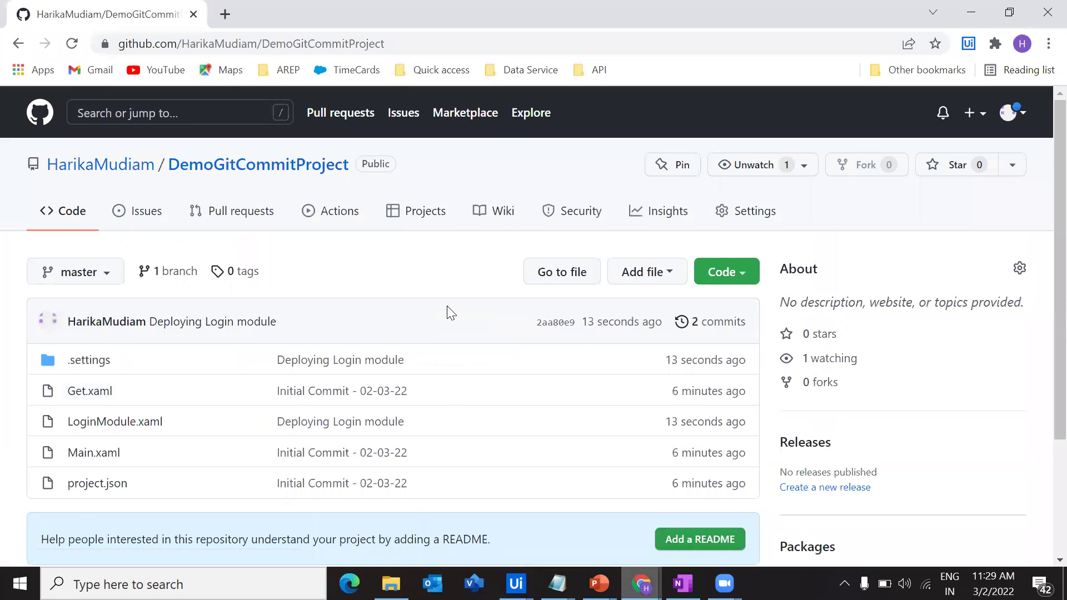
drag(276, 362, 426, 362)
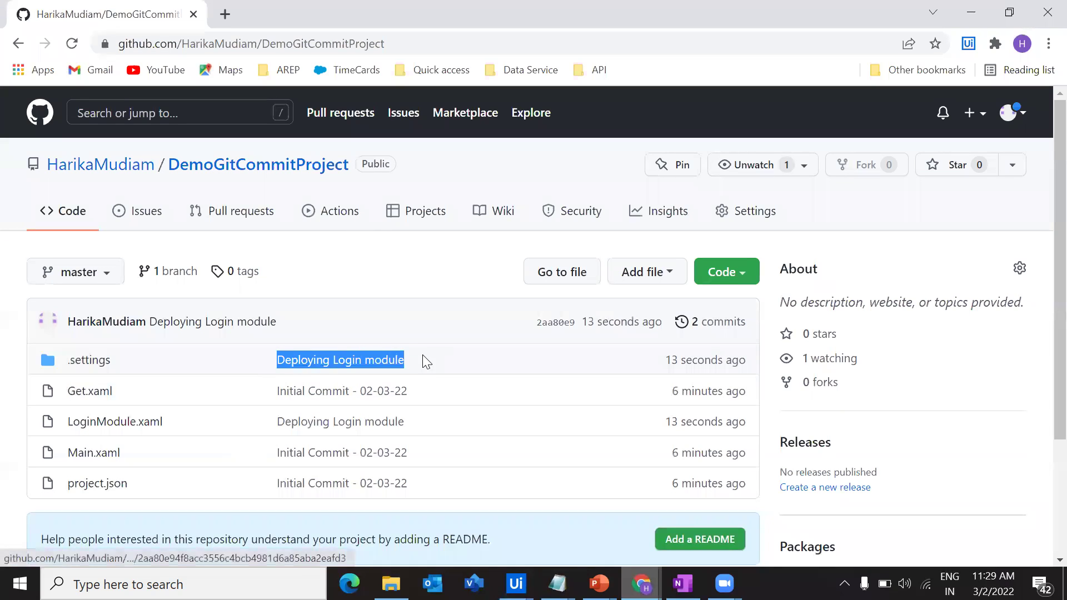
drag(276, 423, 459, 421)
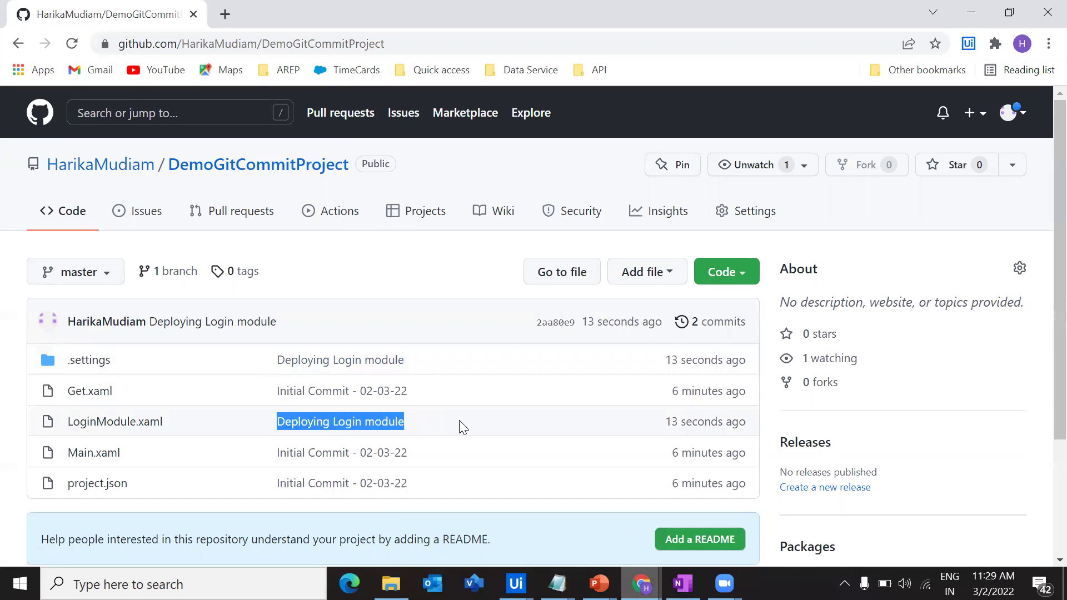
click(374, 266)
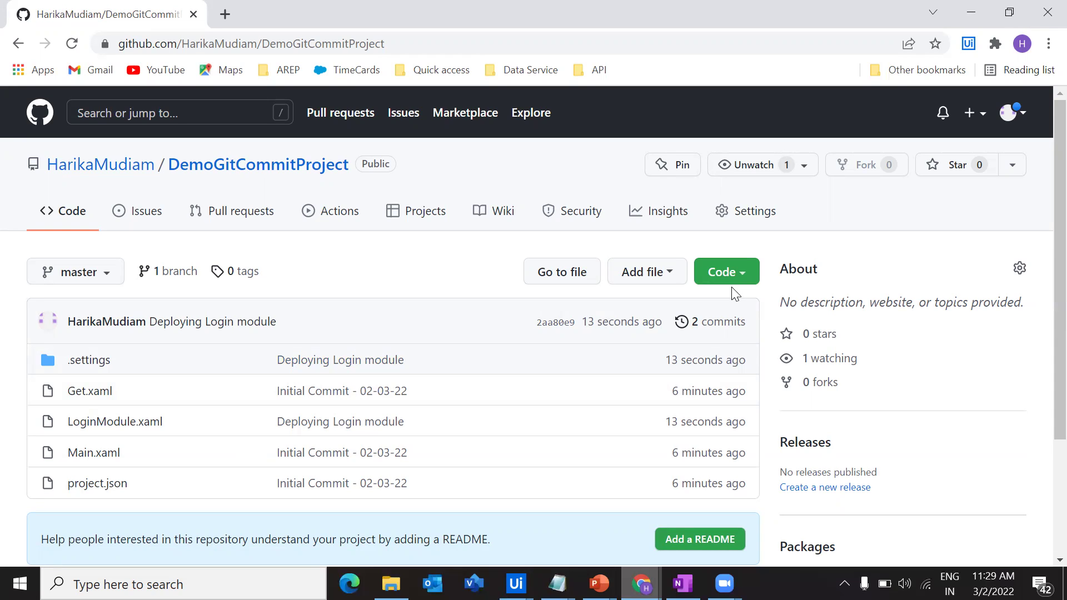
click(972, 11)
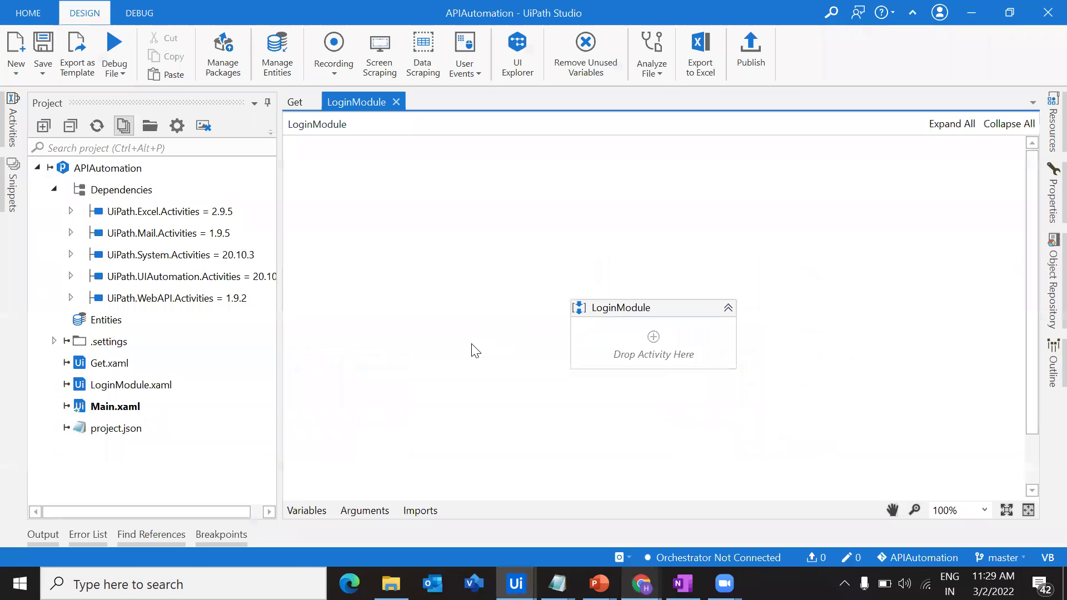